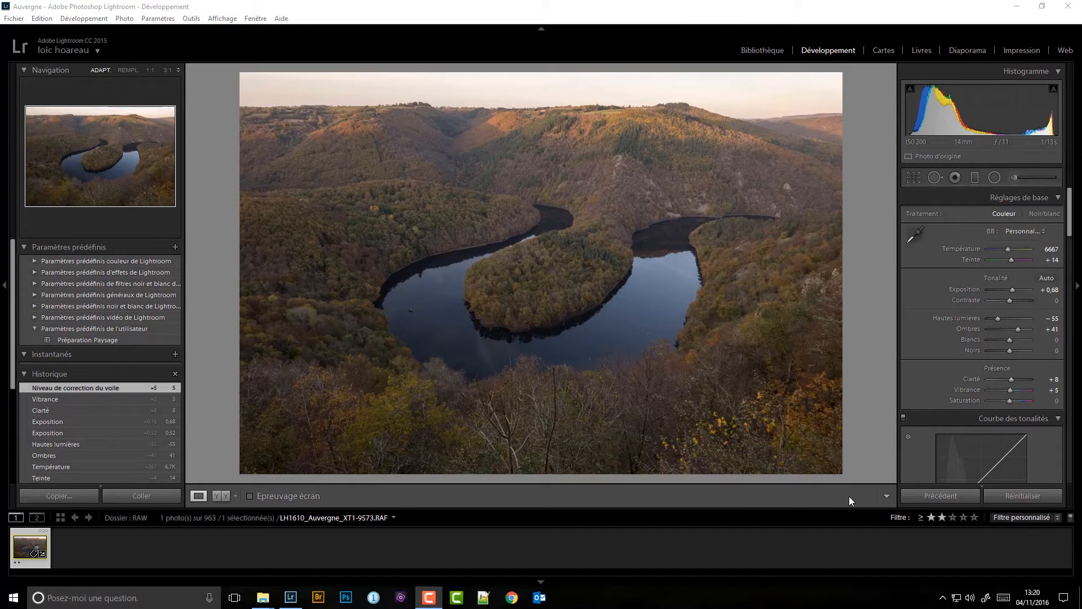
# - Reset all of the photo's develop settings and raise the exposure to +1.00
pyautogui.hotkey('ctrl', 'shift', 'r')
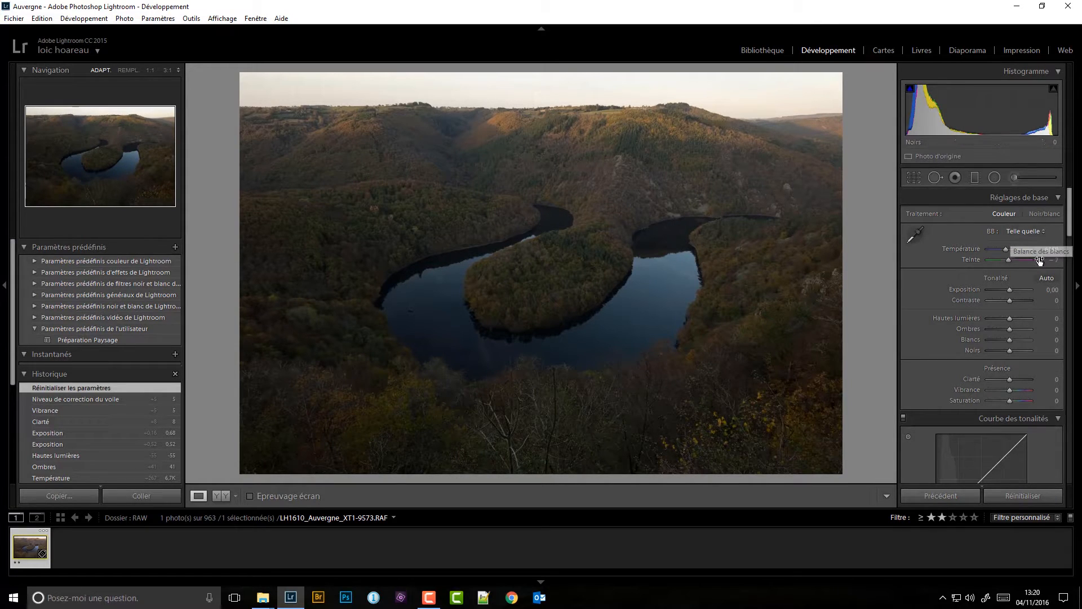
pyautogui.moveTo(1070, 220)
pyautogui.mouseDown()
pyautogui.moveTo(1077, 366)
pyautogui.moveTo(1078, 220)
pyautogui.mouseUp()
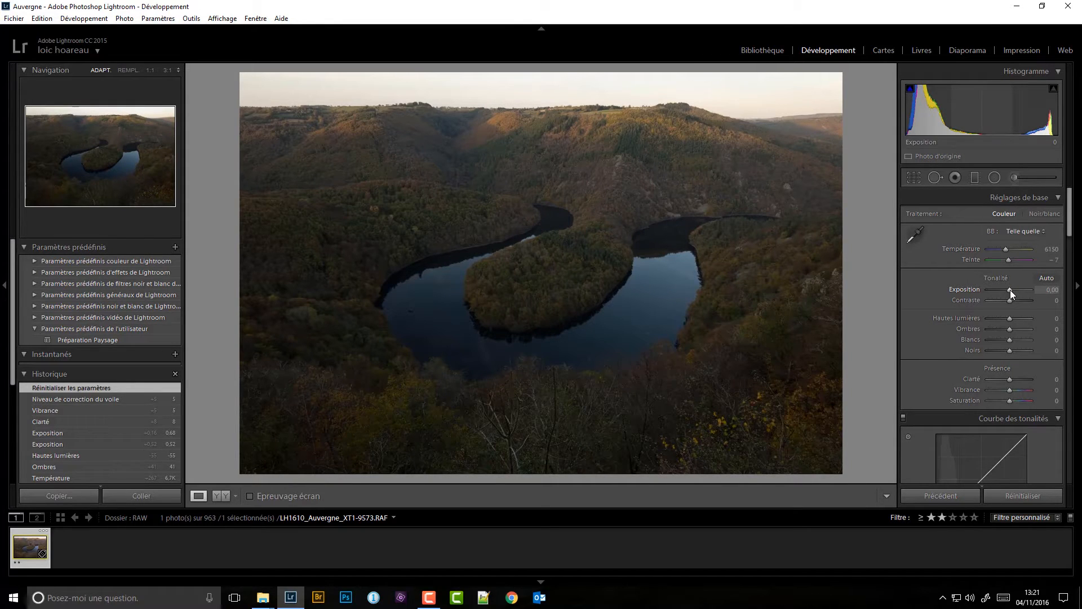
pyautogui.moveTo(1010, 290); pyautogui.dragTo(1013, 290)
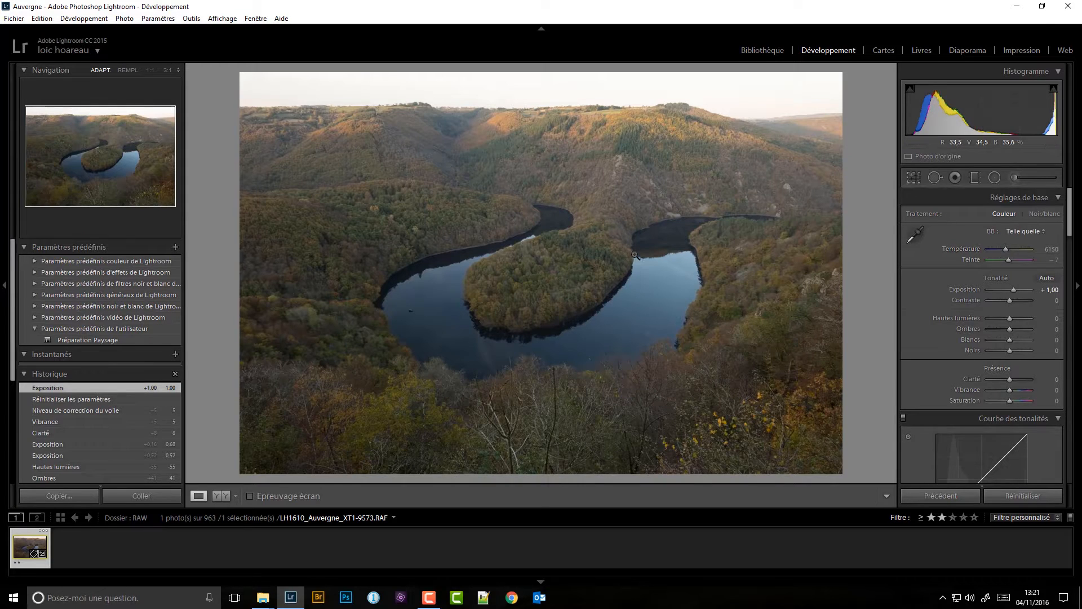
# - Compare the Temps nuageux and Lumière naturelle white balance presets, finishing on Temps nuageux
pyautogui.click(1023, 232)
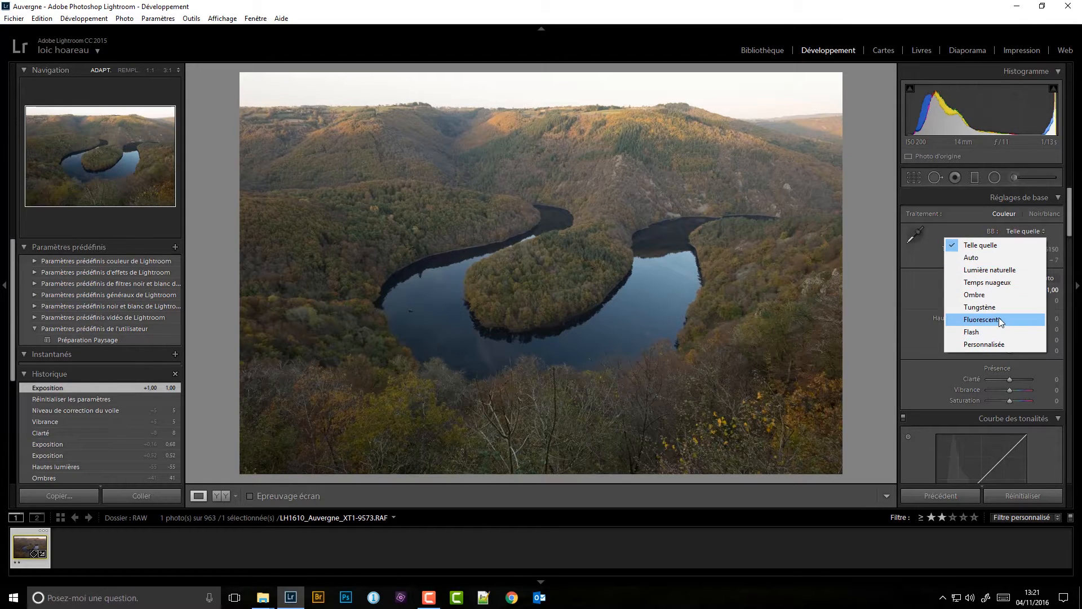
pyautogui.click(1007, 282)
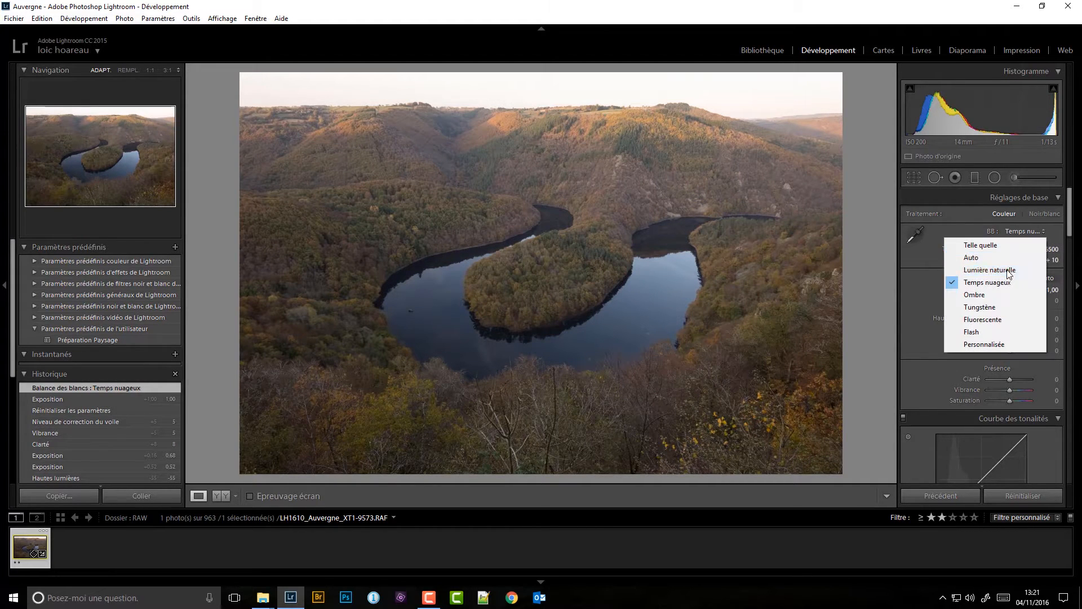
pyautogui.click(1004, 270)
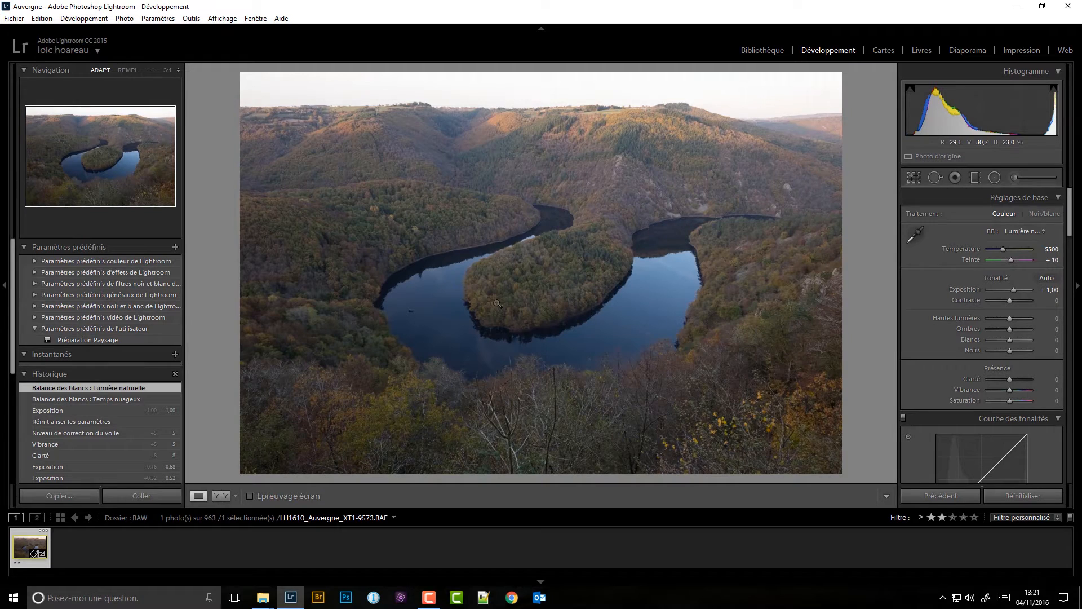
pyautogui.click(1026, 230)
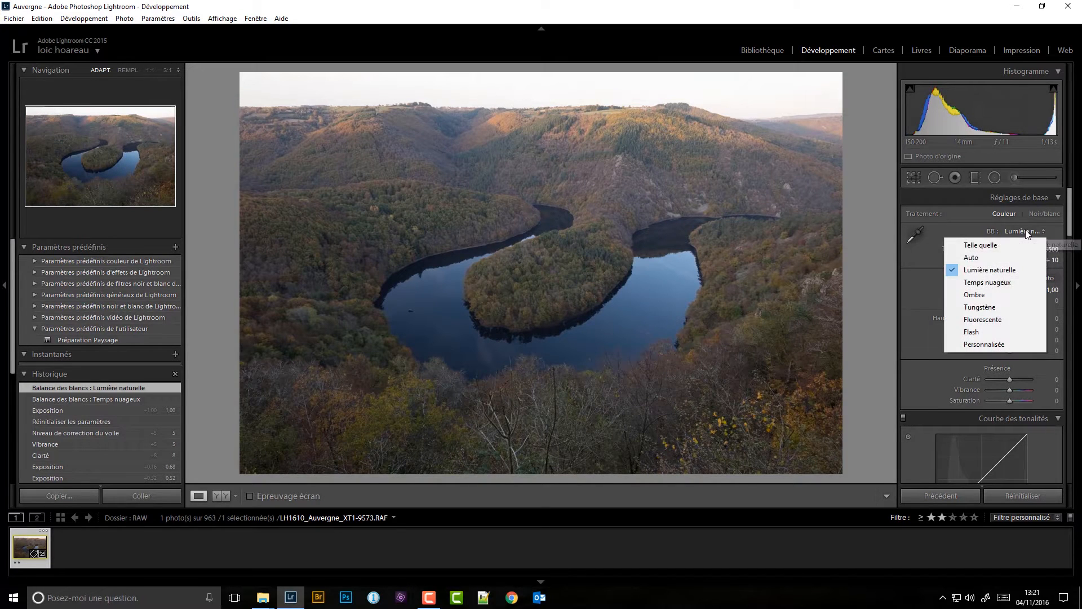
pyautogui.click(1002, 283)
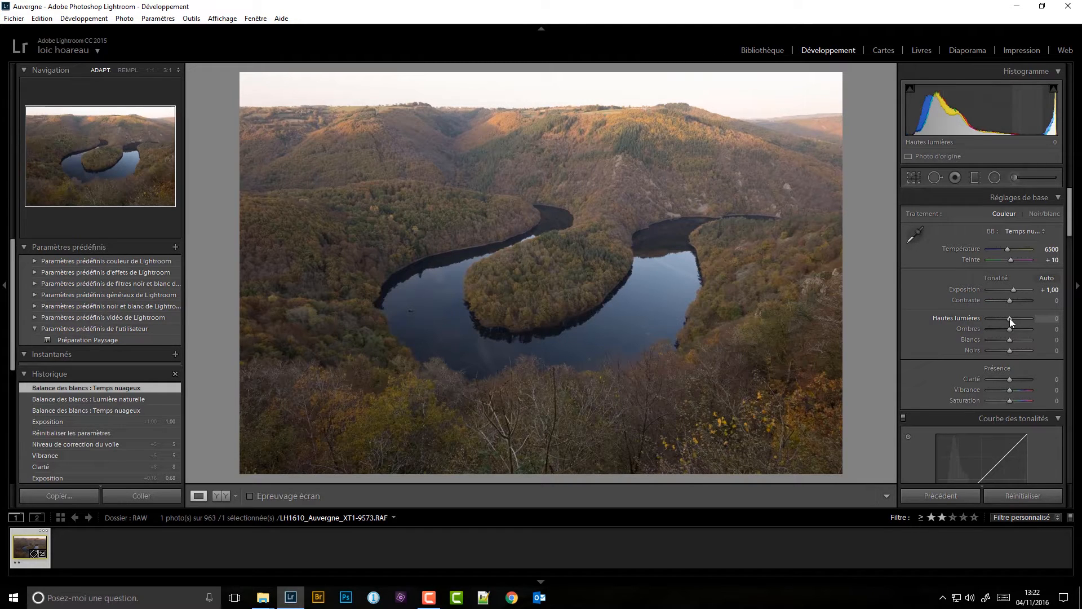
# - Set the photo's highlights (Hautes lumières) to -60 and its shadows (Ombres) to +60
pyautogui.moveTo(1009, 319); pyautogui.dragTo(995, 319)
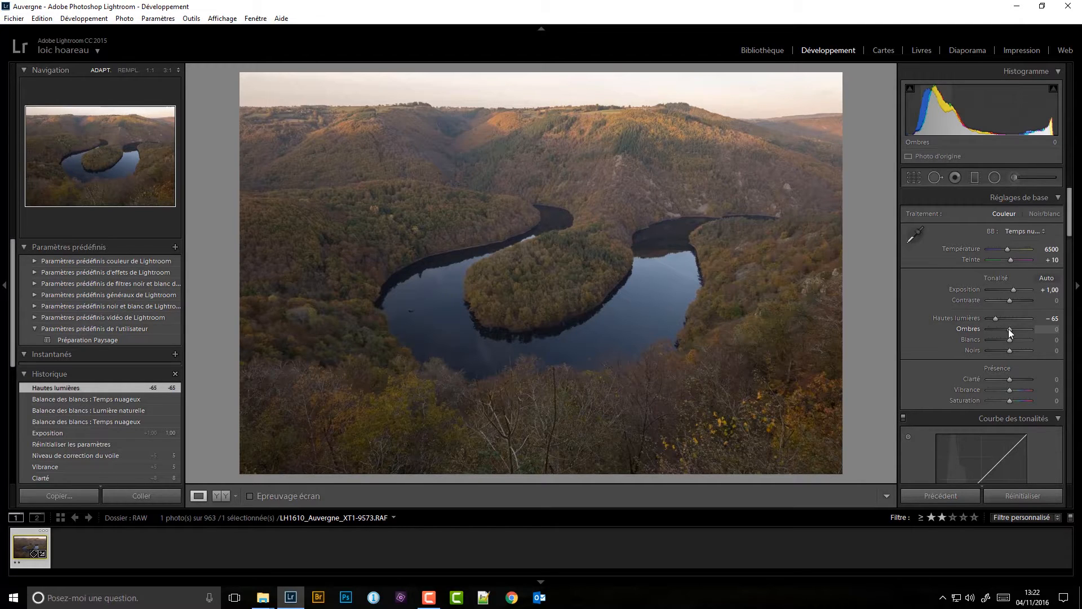
pyautogui.moveTo(1009, 329); pyautogui.dragTo(1020, 330)
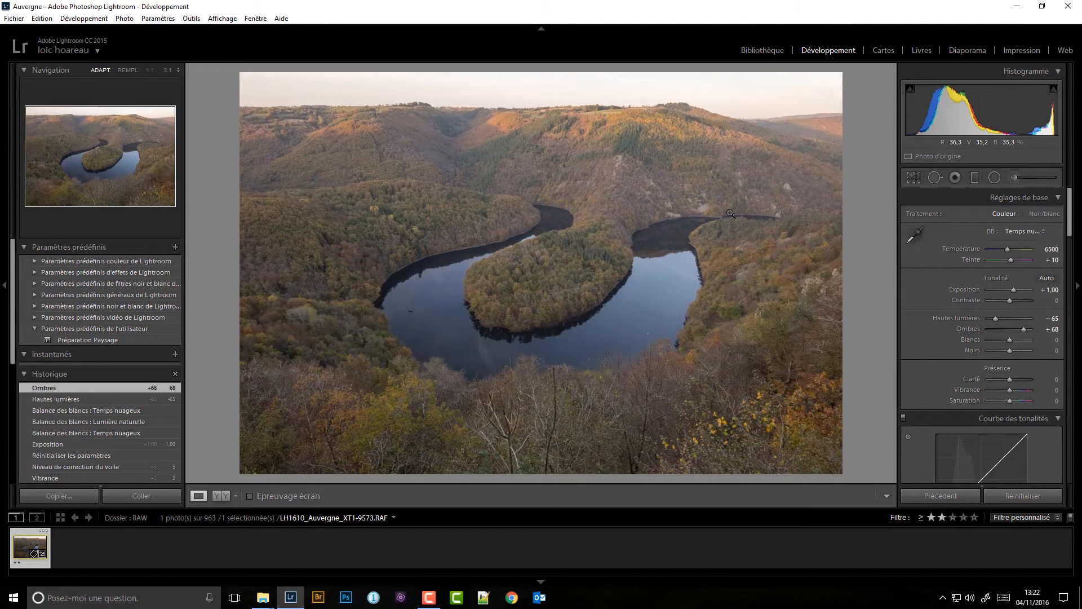
pyautogui.click(1052, 329)
pyautogui.write('60')
pyautogui.press('Return')
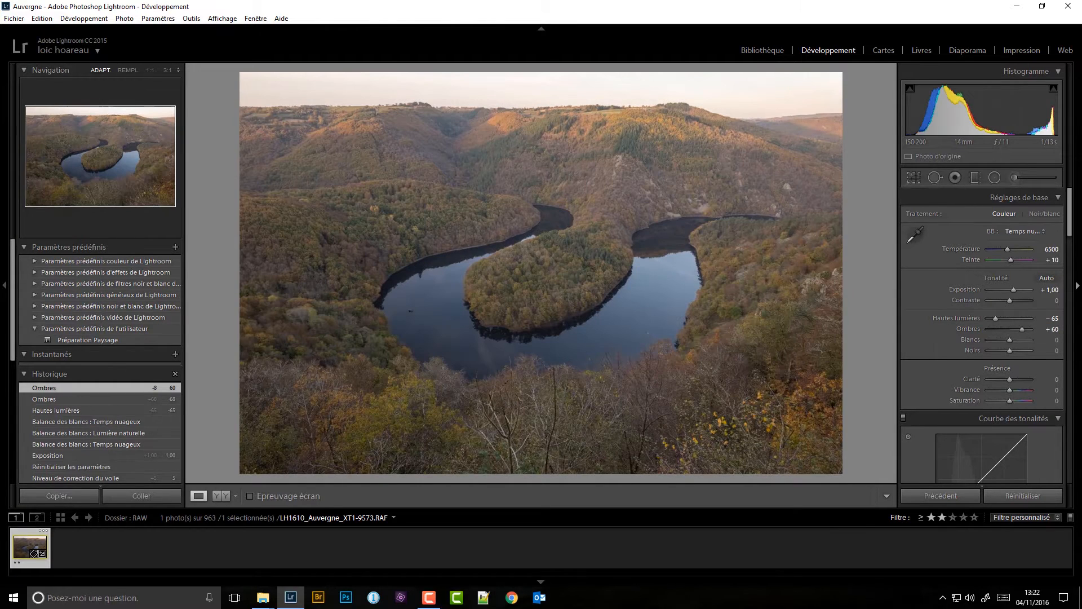
pyautogui.click(1052, 318)
pyautogui.write('-60')
pyautogui.press('Return')
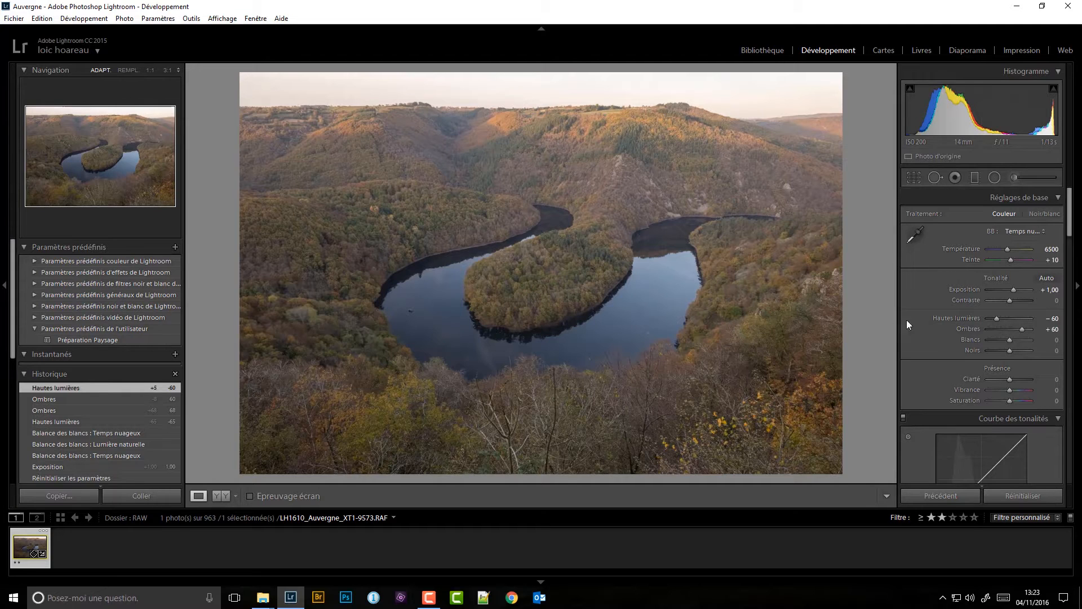
# - Set both clarity (Clarté) and vibrance to +8
pyautogui.click(1052, 381)
pyautogui.write('8')
pyautogui.press('Return')
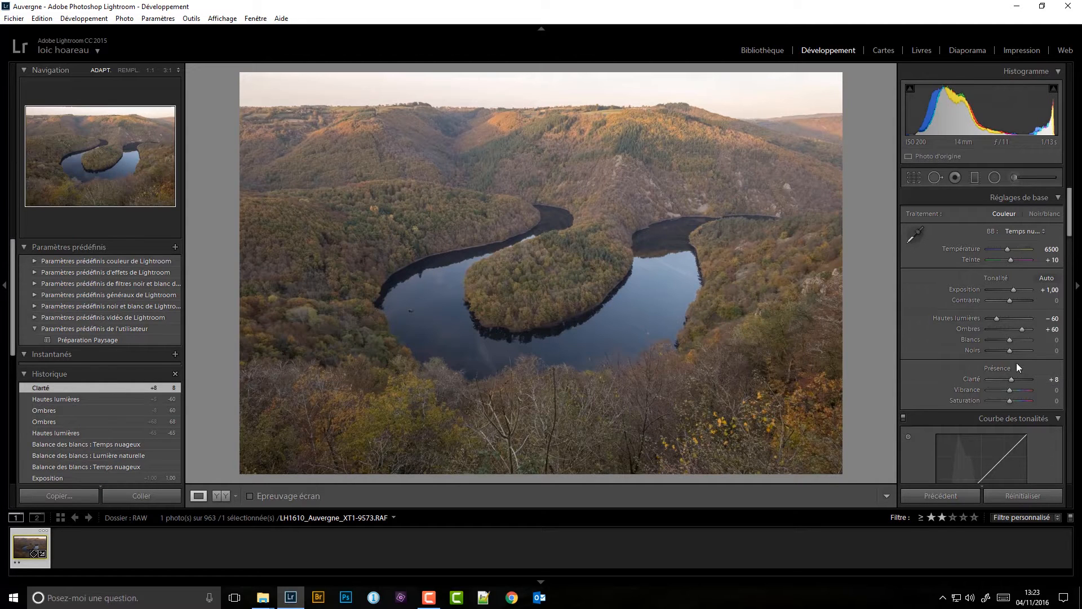
pyautogui.click(1050, 390)
pyautogui.write('8')
pyautogui.press('Return')
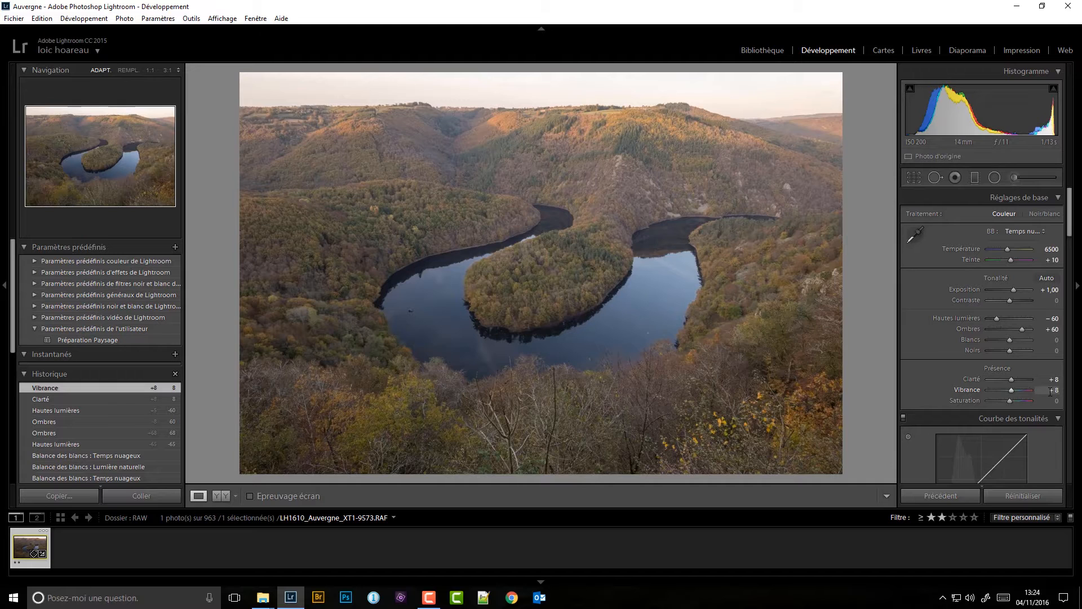
# - Collapse the Transformation section and set the haze correction level (Correction du voile) to +10
pyautogui.scroll(-2, 1071, 246)
pyautogui.moveTo(1071, 247); pyautogui.dragTo(1078, 297)
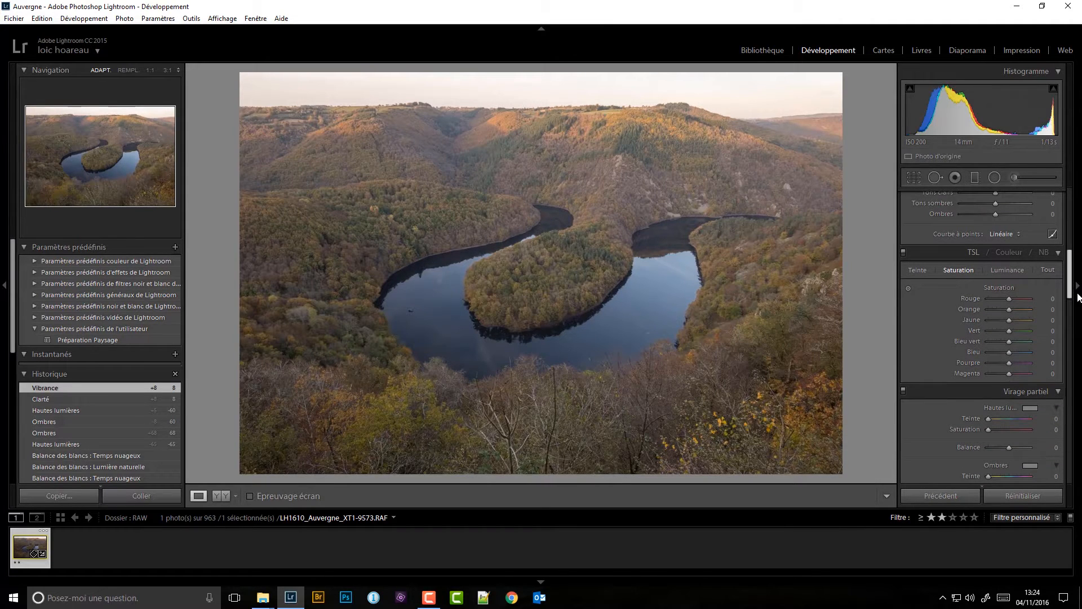
pyautogui.moveTo(1078, 298); pyautogui.dragTo(1078, 368)
pyautogui.scroll(-3, 954, 356)
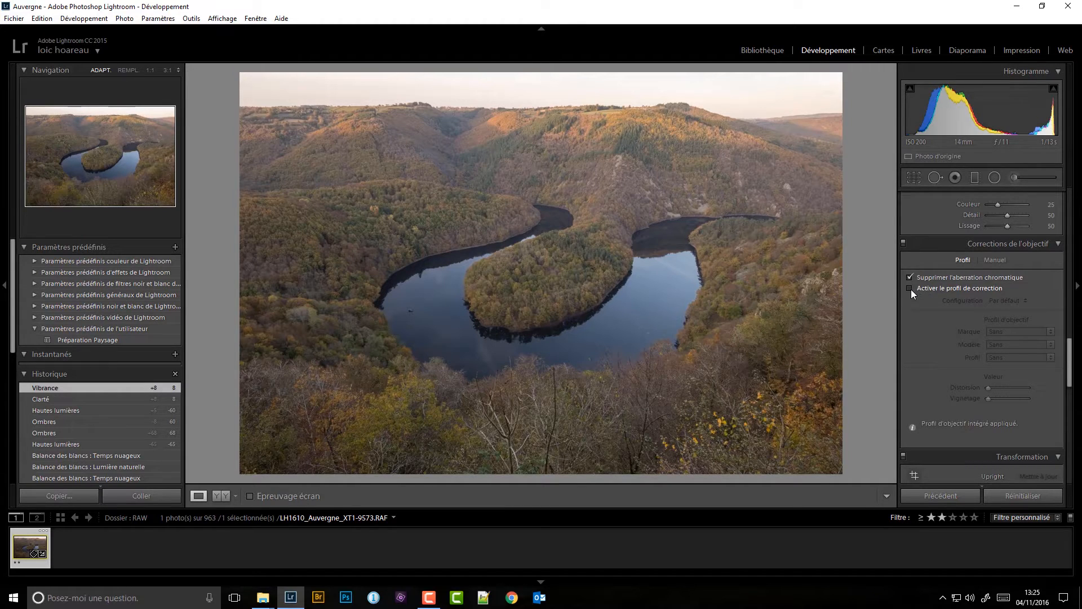
pyautogui.scroll(-3, 1043, 333)
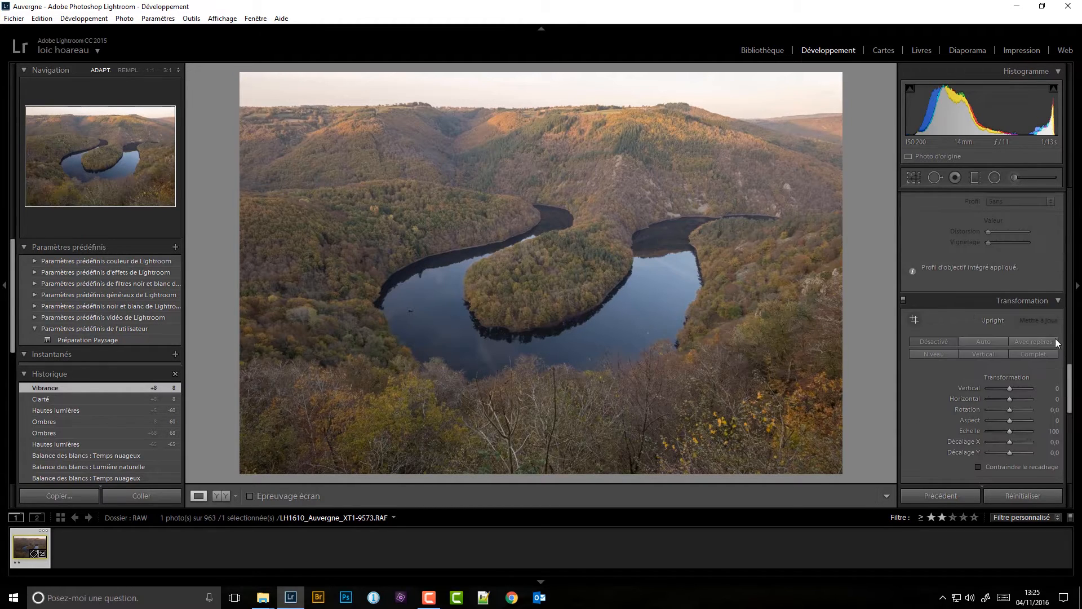
pyautogui.click(1057, 301)
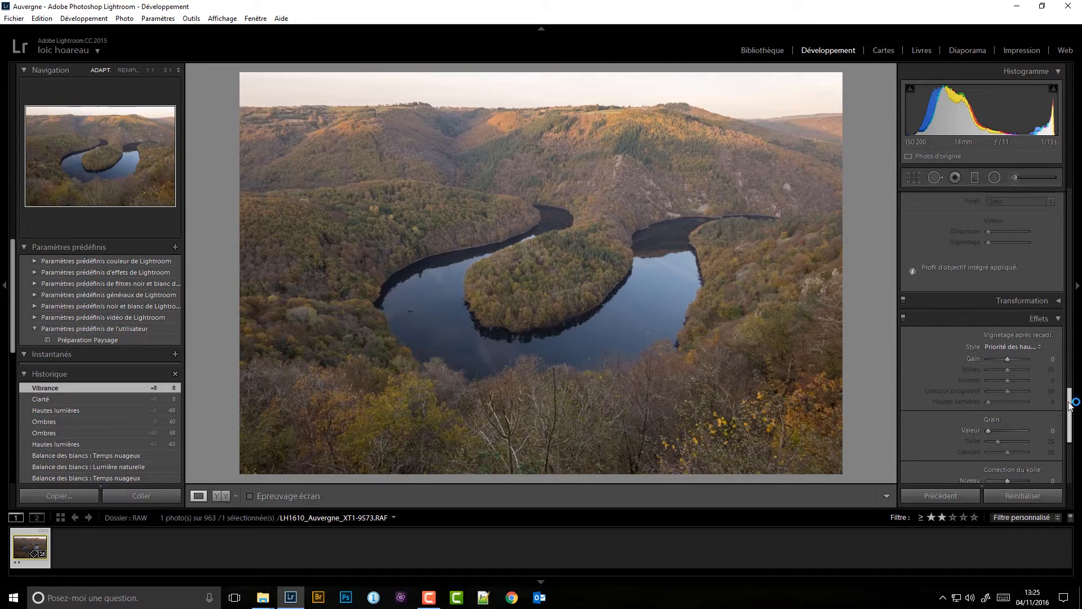
pyautogui.scroll(-1, 1072, 405)
pyautogui.scroll(-5, 1072, 405)
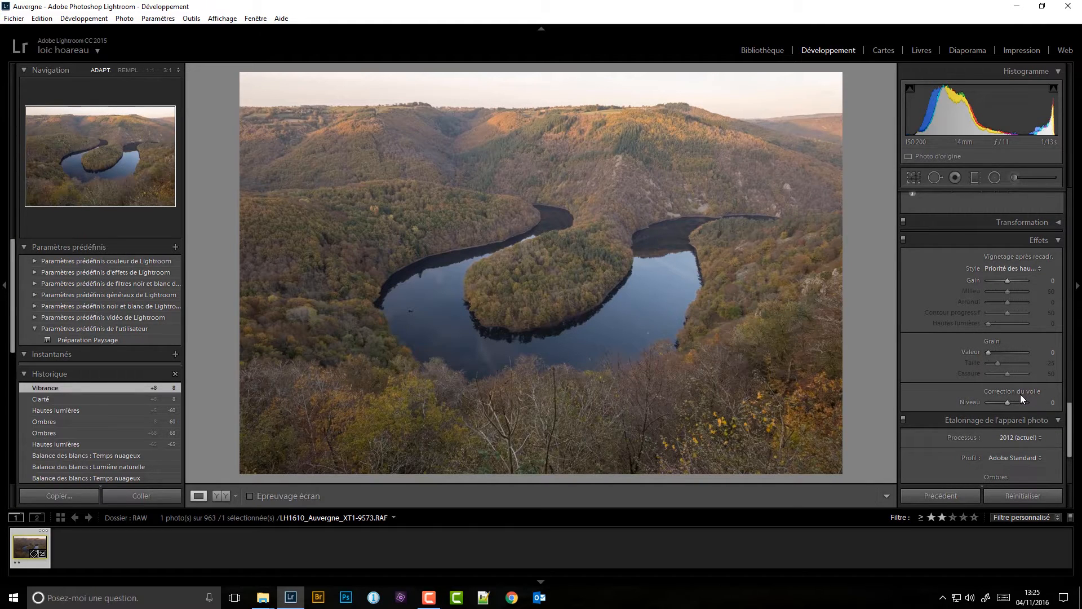
pyautogui.click(1046, 403)
pyautogui.write('10')
pyautogui.press('Return')
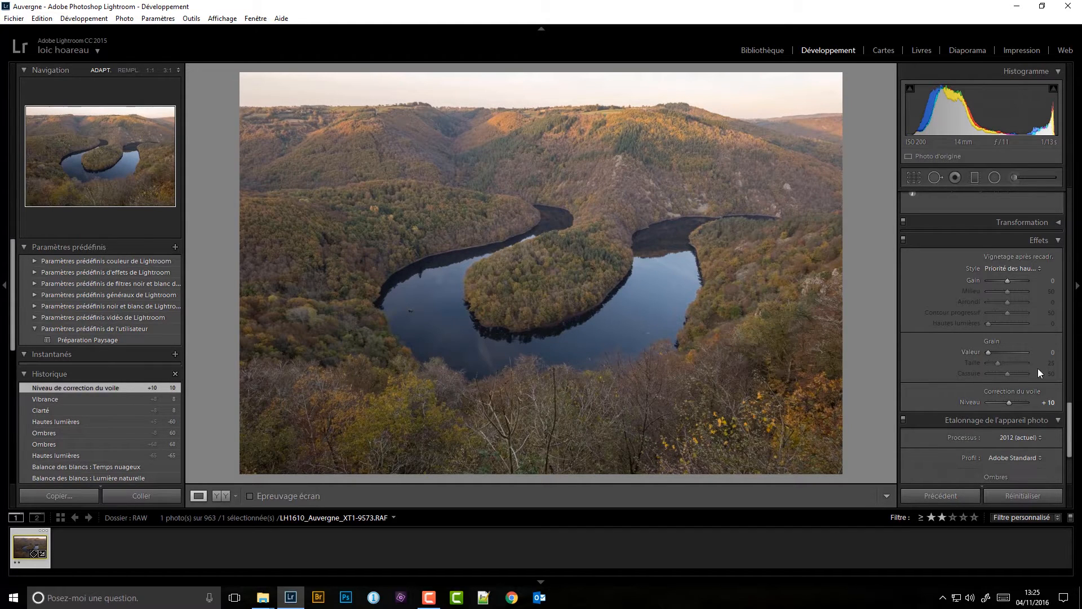
# - Switch the Effets adjustments off and on twice to compare the photo with and without haze correction
pyautogui.click(902, 239)
pyautogui.click(903, 239)
pyautogui.click(903, 240)
pyautogui.click(902, 240)
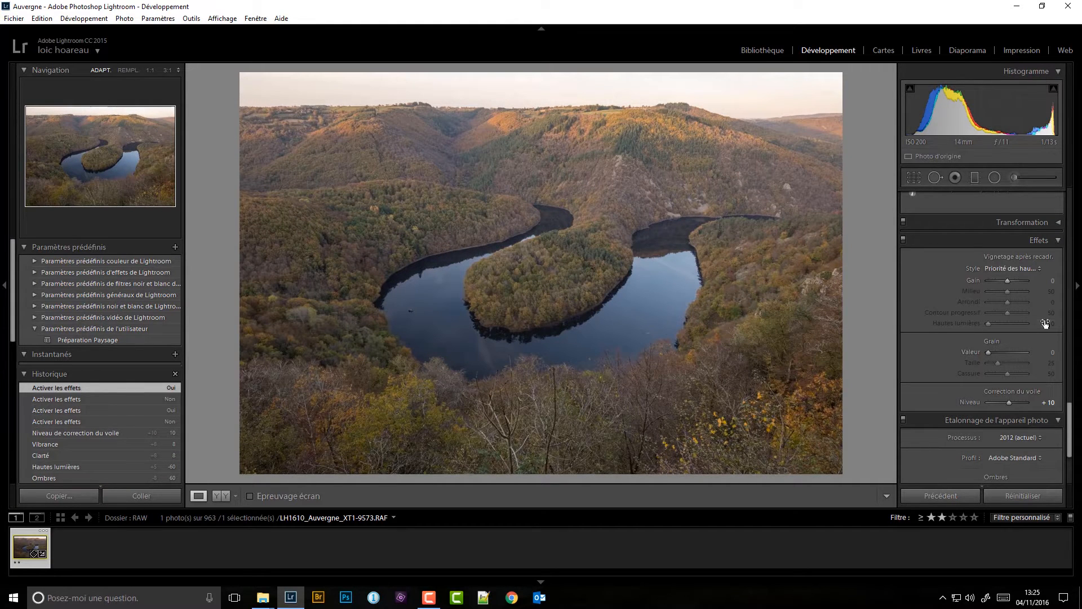
# - Lower the photo's highlights (Hautes lumières) to -95 to recover the bright sky
pyautogui.click(1075, 446)
pyautogui.click(1079, 328)
pyautogui.scroll(-3, 1070, 455)
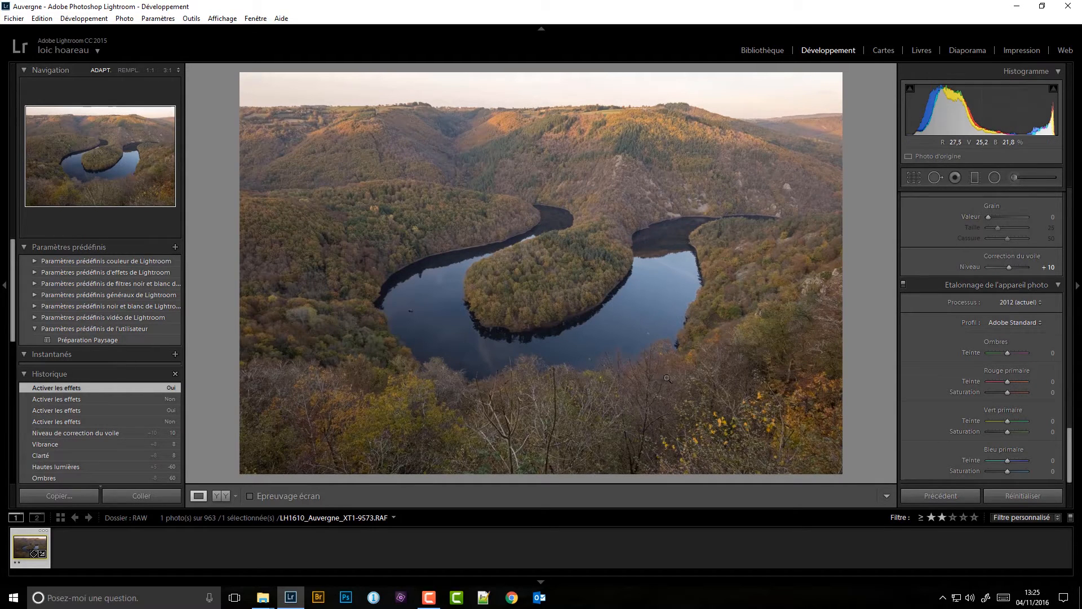
pyautogui.moveTo(1069, 440); pyautogui.dragTo(1077, 196)
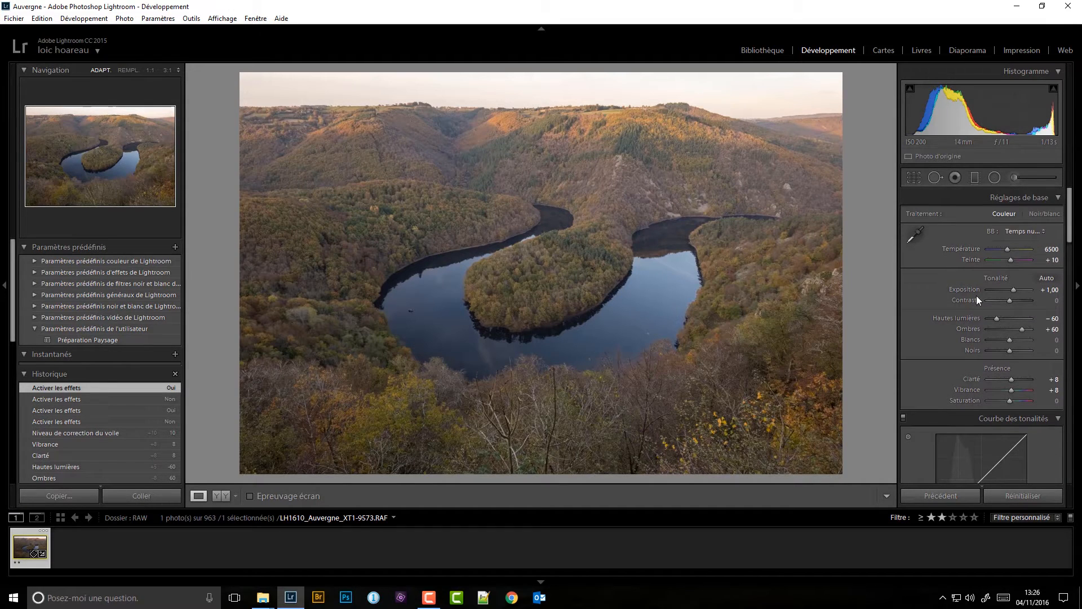
pyautogui.moveTo(1042, 115); pyautogui.dragTo(1022, 115)
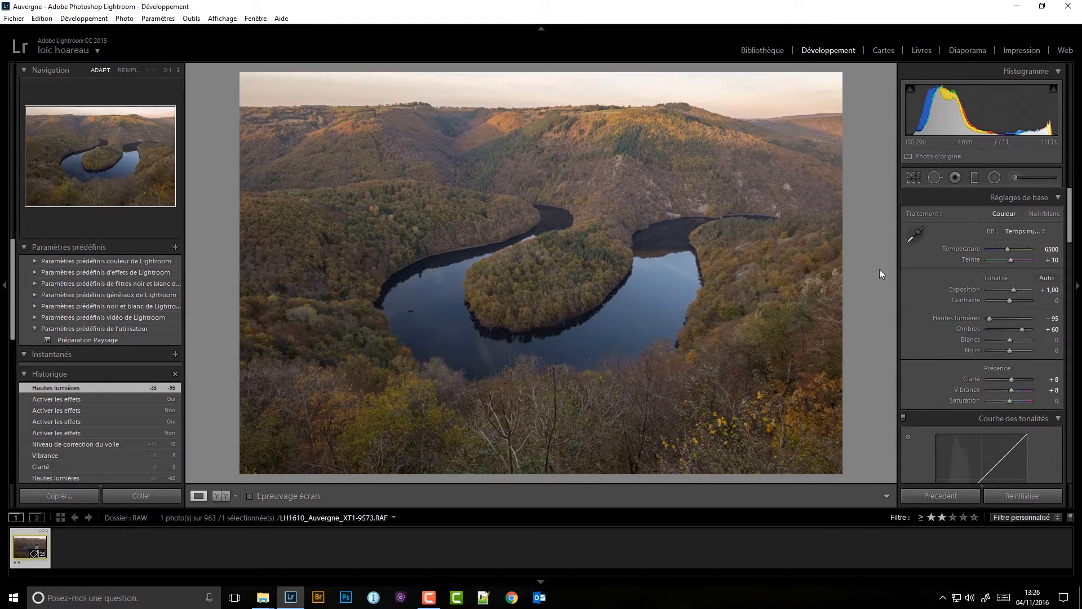
# - Open the developed photo for editing in Adobe Photoshop CC 2017
pyautogui.rightClick(23, 549)
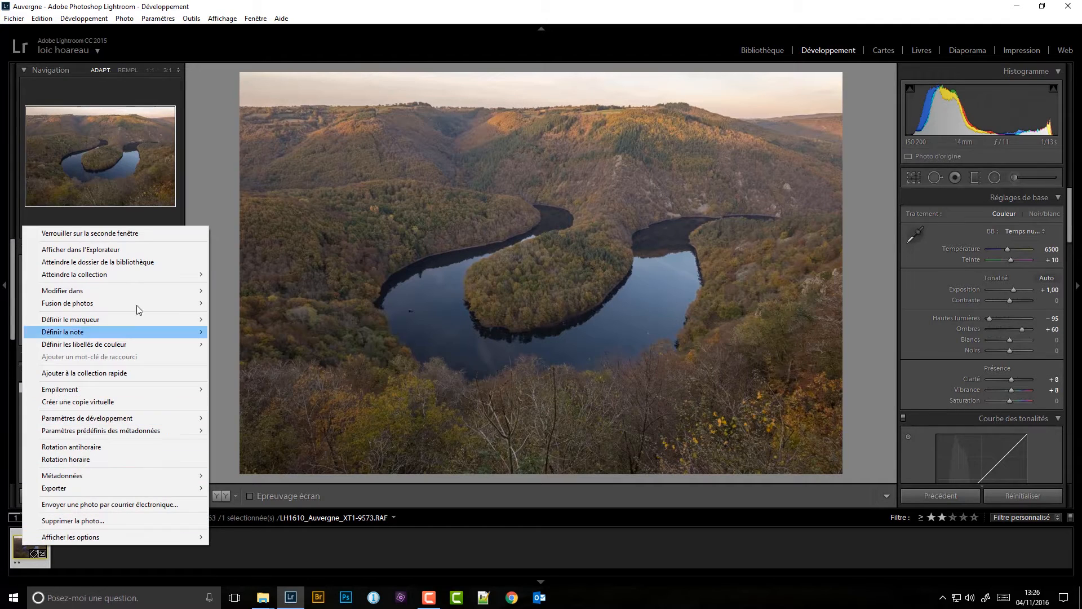
pyautogui.moveTo(131, 291)
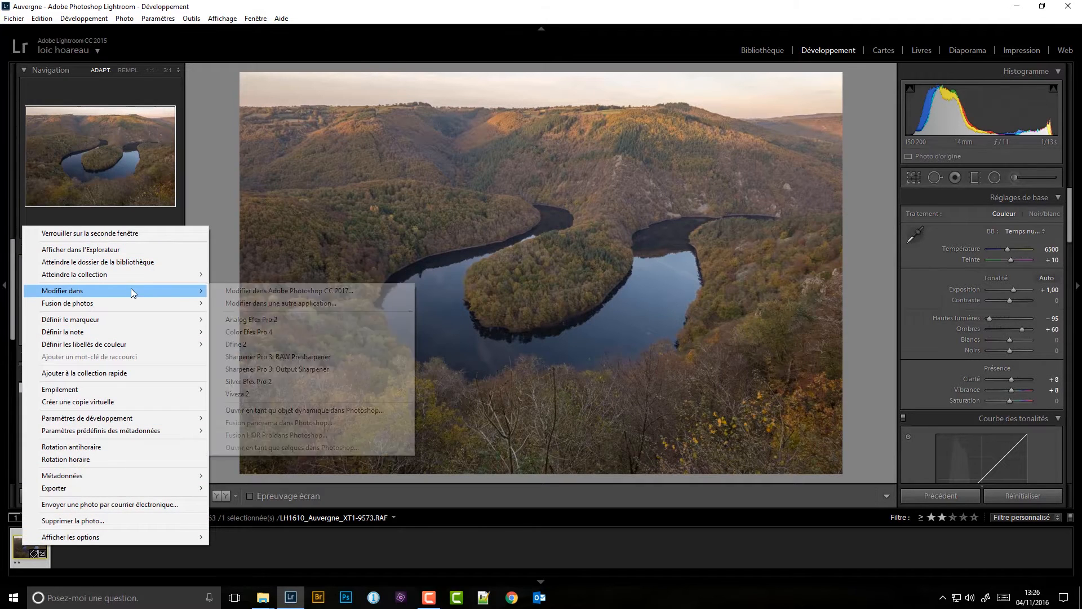
pyautogui.click(259, 292)
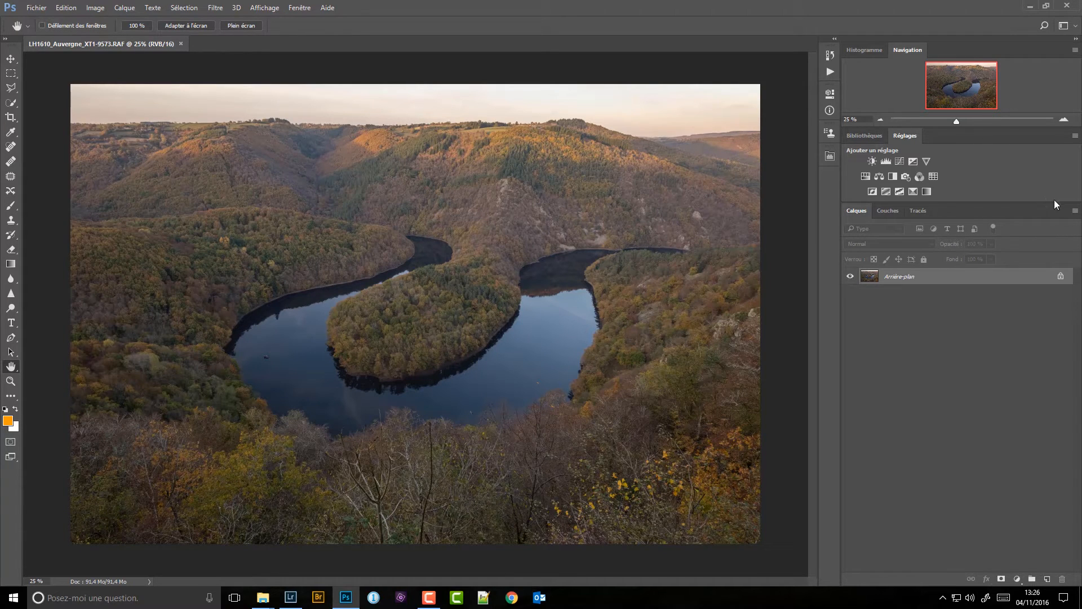
# - Duplicate the background layer as Arrière-plan copie and hide the original Arrière-plan layer
pyautogui.rightClick(927, 280)
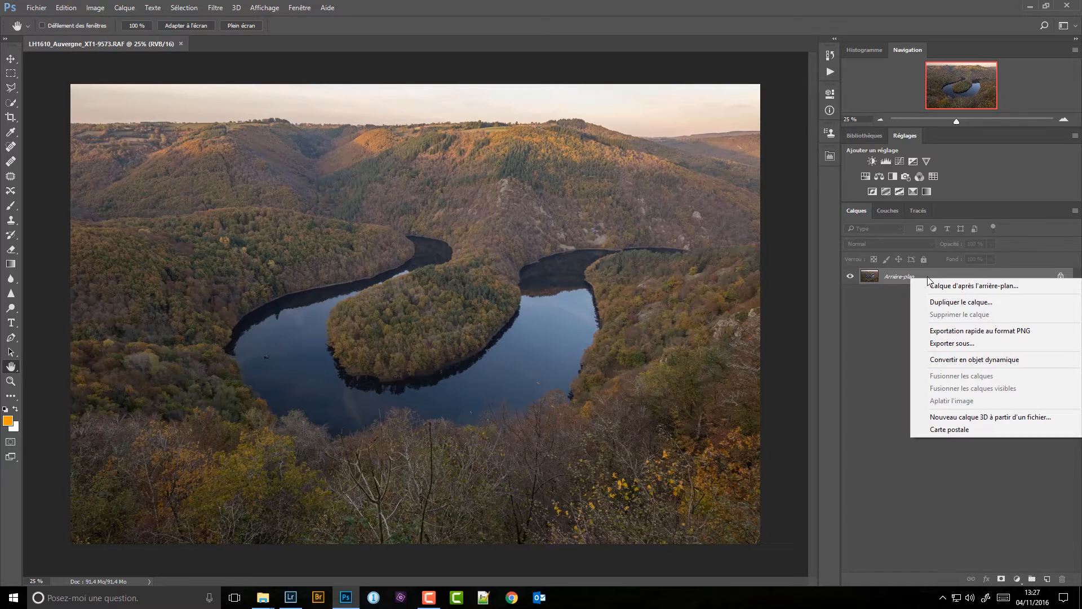
pyautogui.click(932, 302)
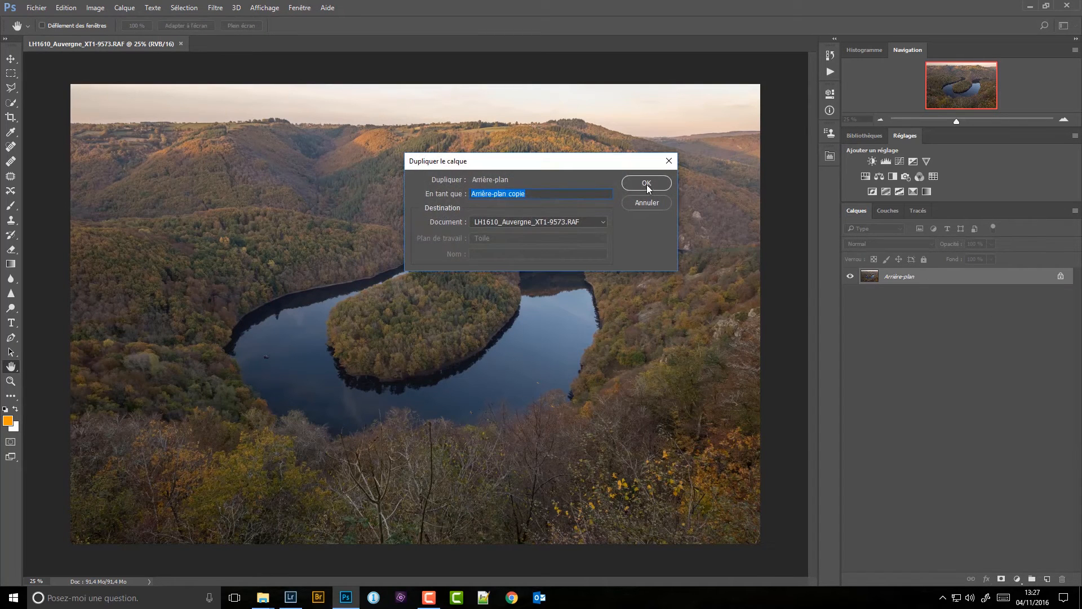
pyautogui.click(647, 184)
pyautogui.click(850, 294)
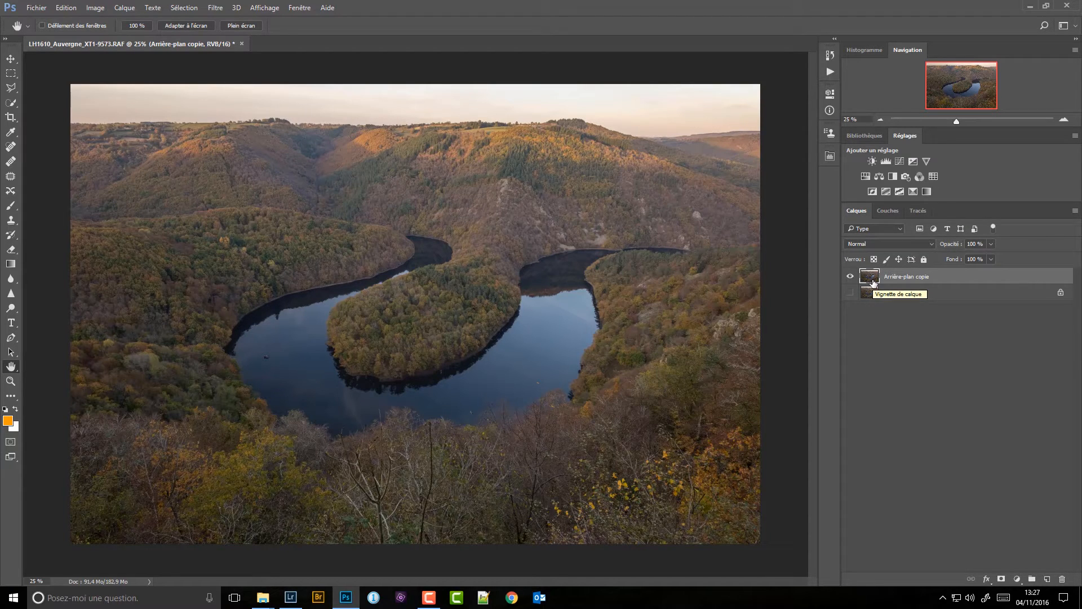
# - Add a Curves adjustment layer with a slight S-curve, darkening the shadows at input 53, output 46 and lifting the highlights a little
pyautogui.click(899, 161)
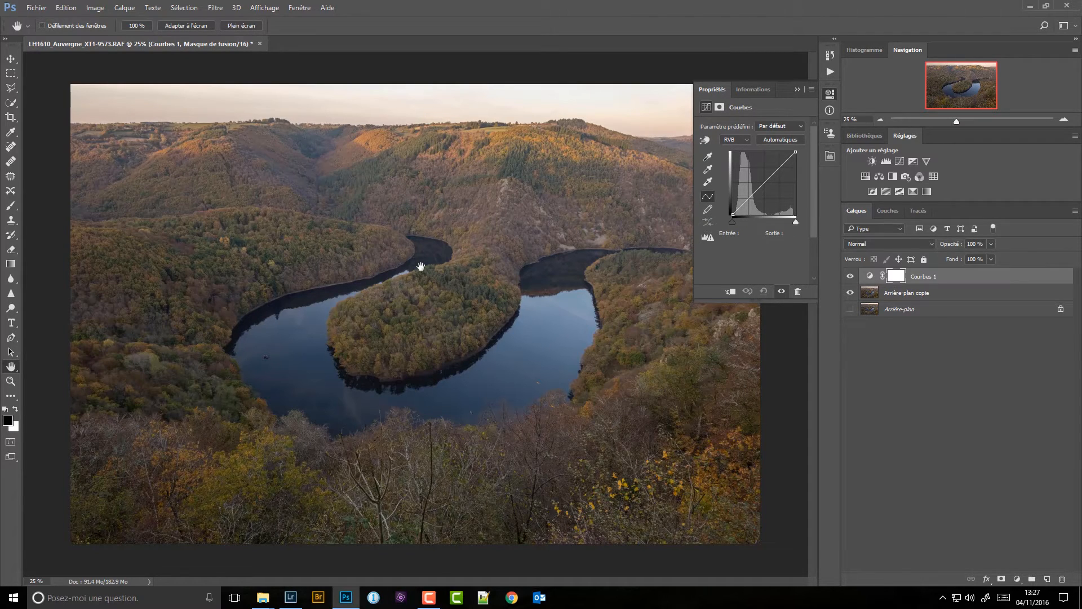
pyautogui.click(746, 203)
pyautogui.click(781, 168)
pyautogui.moveTo(781, 168); pyautogui.dragTo(781, 166)
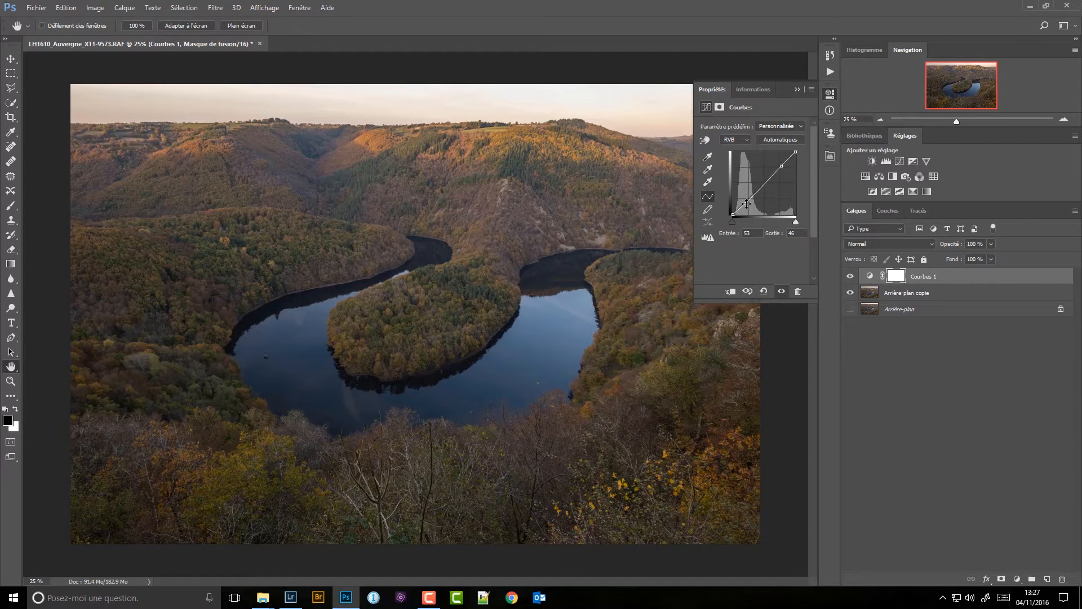
pyautogui.moveTo(745, 203); pyautogui.dragTo(745, 203)
pyautogui.click(782, 166)
pyautogui.click(798, 89)
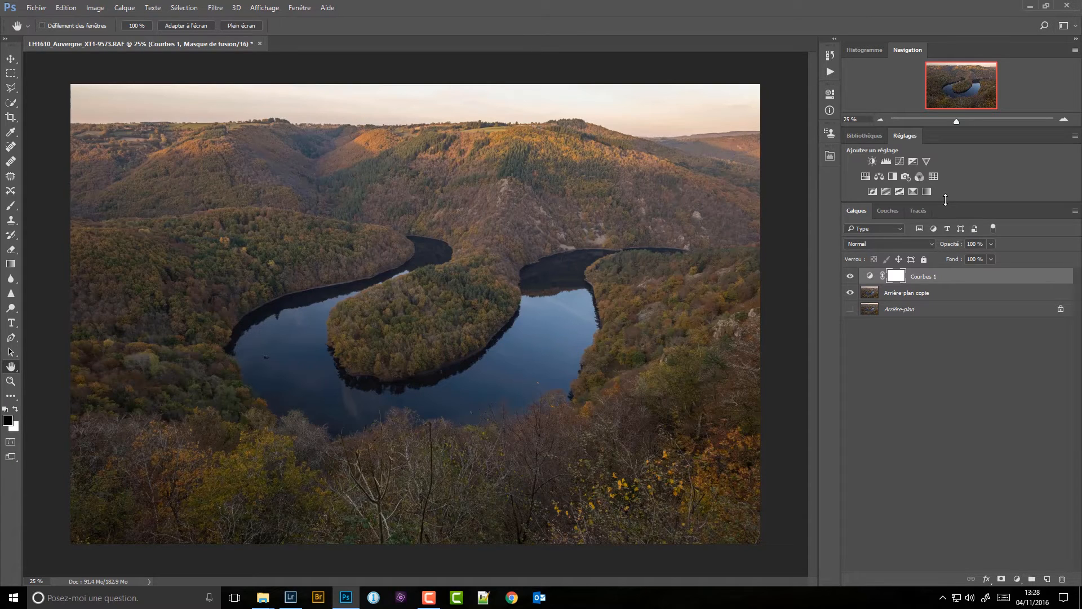
# - Add a second Curves adjustment layer above Courbes 1 and name it vert
pyautogui.click(897, 160)
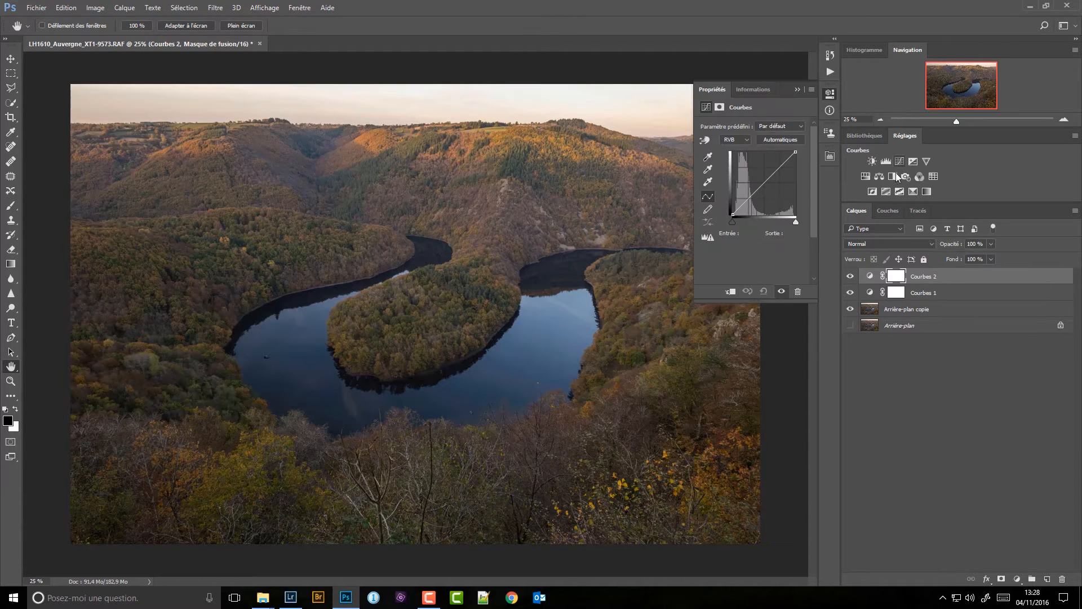
pyautogui.moveTo(919, 277); pyautogui.dragTo(927, 278)
pyautogui.doubleClick(927, 277)
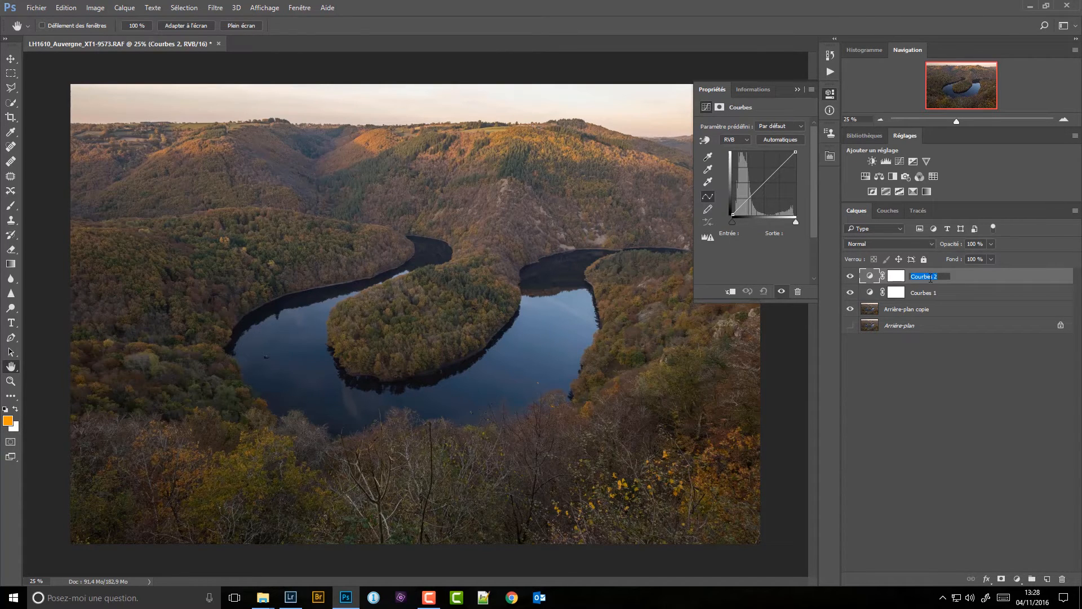
pyautogui.write('vert')
pyautogui.press('Return')
# - Raise the vert layer's green channel curve at input 115 to output 136, and invert its mask to black
pyautogui.click(746, 141)
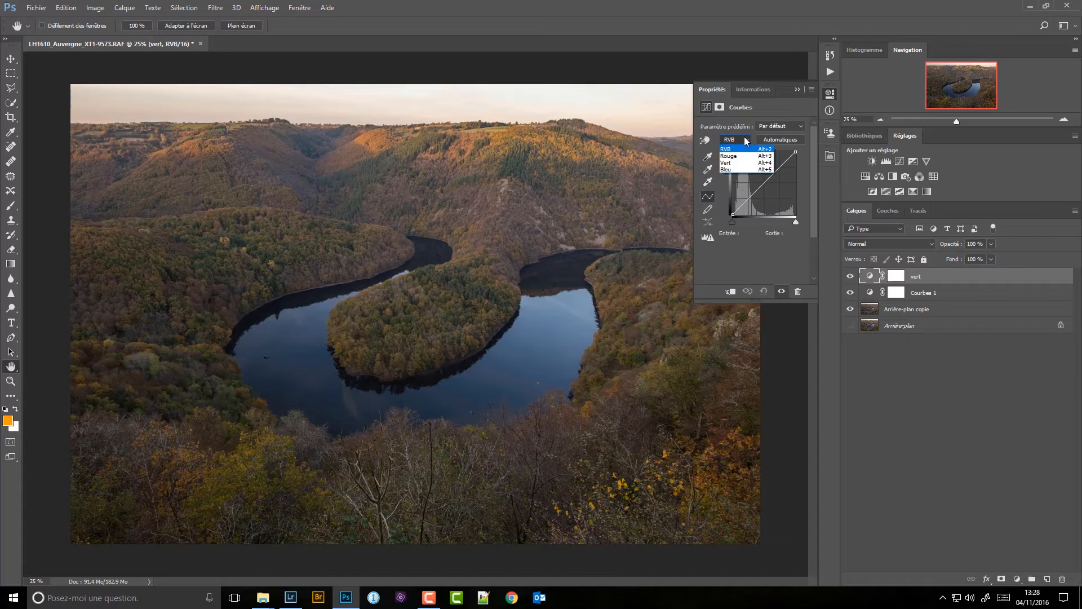
pyautogui.click(737, 165)
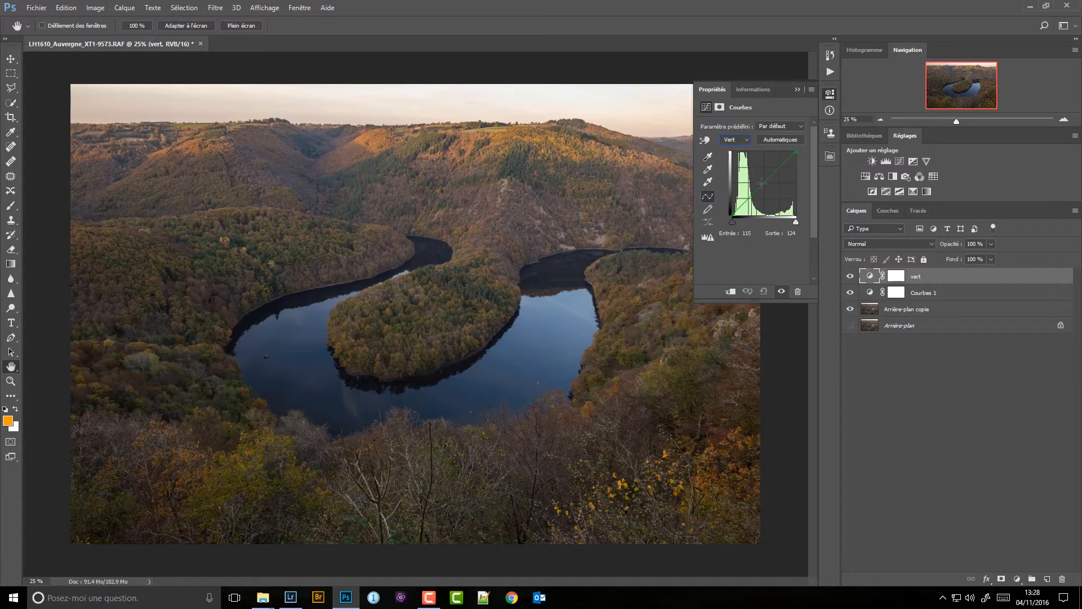
pyautogui.moveTo(762, 186); pyautogui.dragTo(761, 181)
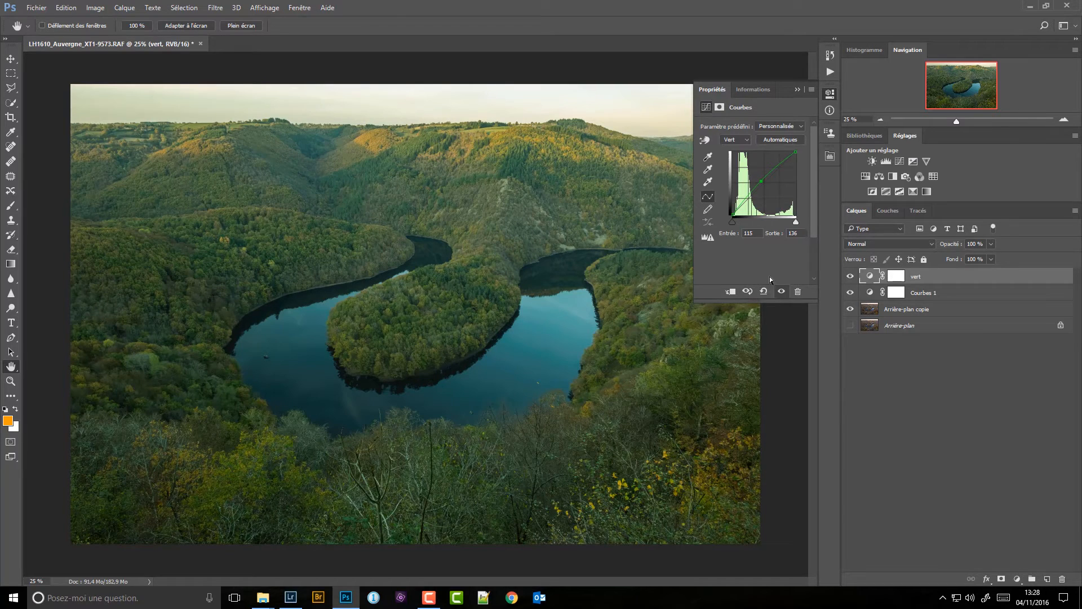
pyautogui.click(797, 90)
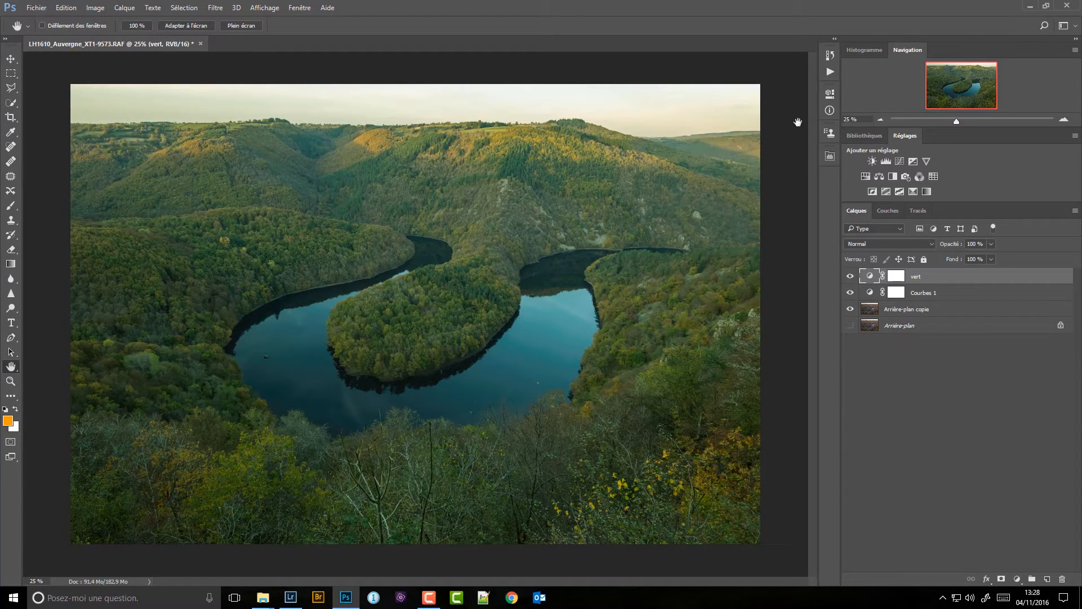
pyautogui.click(896, 276)
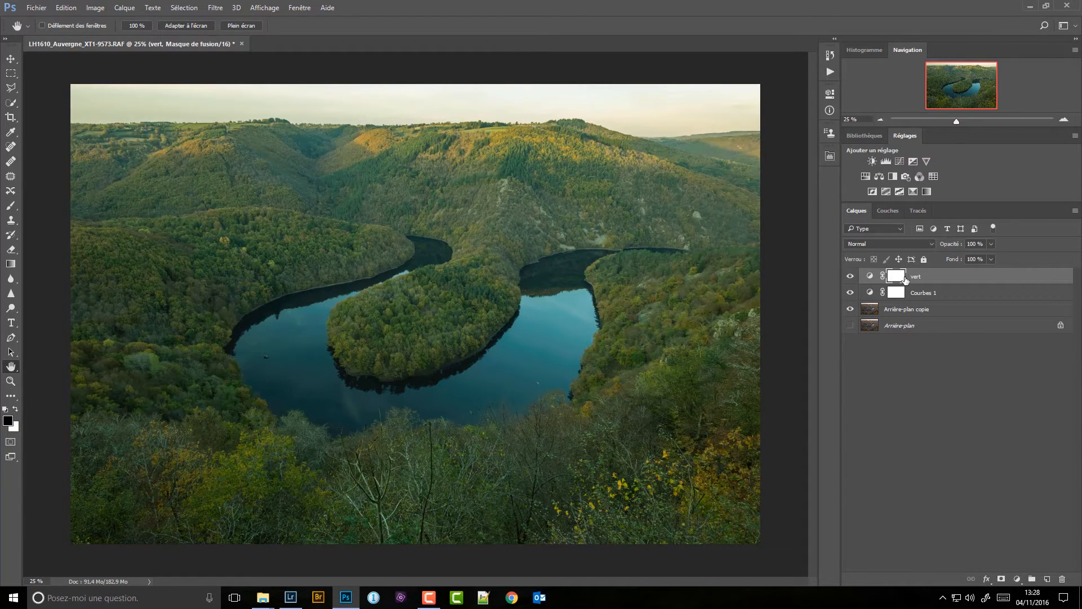
pyautogui.hotkey('ctrl', 'i')
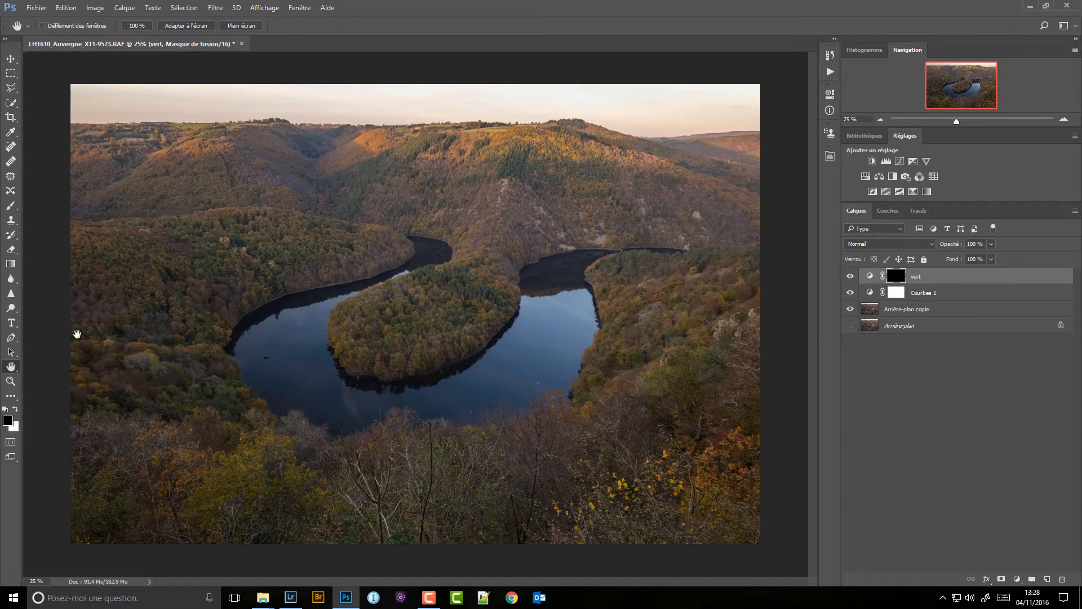
# - Set up a small soft brush with 0% hardness, 16% flow and white as the painting colour
pyautogui.click(11, 206)
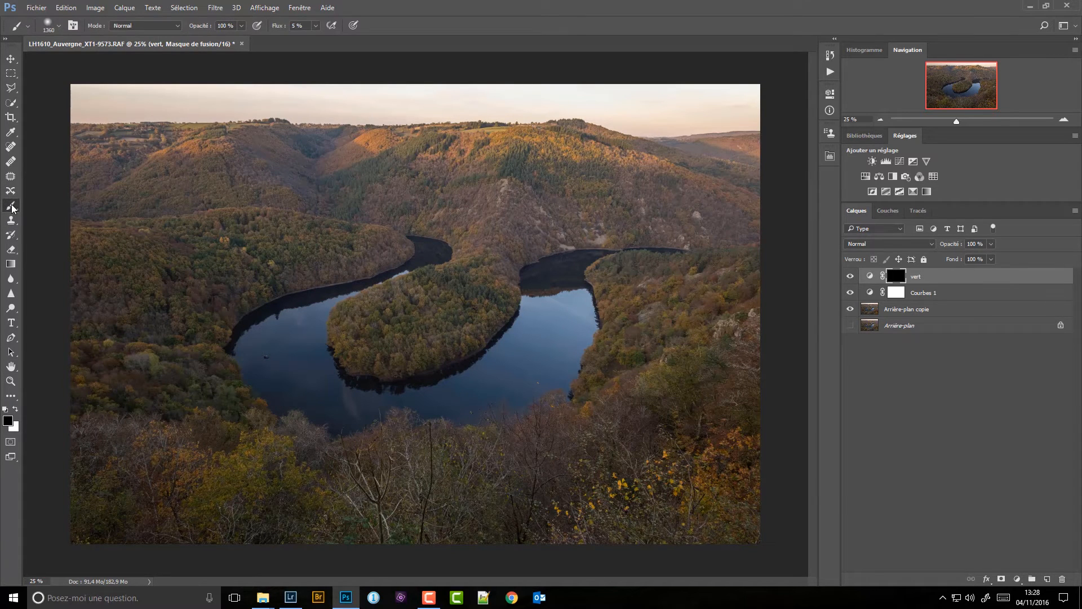
pyautogui.moveTo(274, 30); pyautogui.dragTo(276, 31)
pyautogui.click(58, 26)
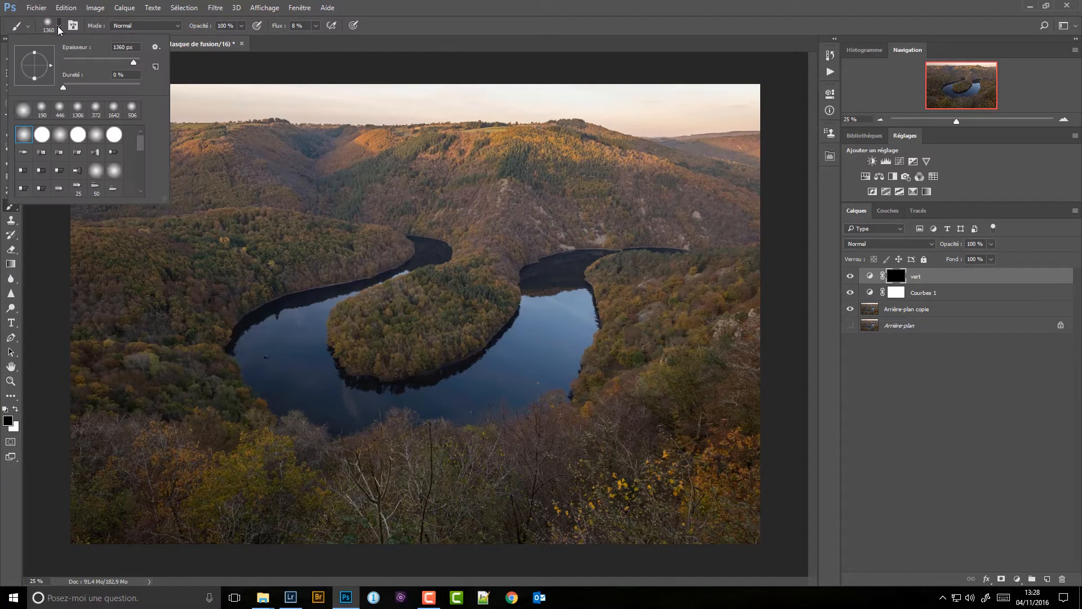
pyautogui.click(112, 58)
pyautogui.press('Return')
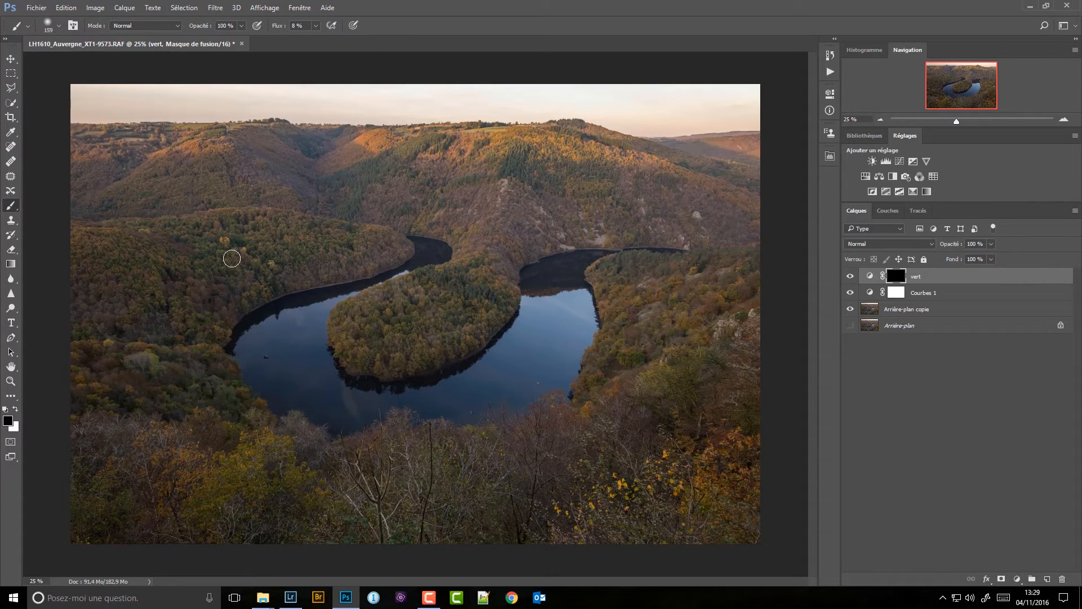
pyautogui.hotkey('shift', '3')
pyautogui.hotkey('shift', '2')
pyautogui.press('x')
pyautogui.moveTo(278, 26); pyautogui.dragTo(270, 29)
# - Paint the vert mask white over the green trees on the hillsides, peninsula and banks, and lower the layer's opacity
pyautogui.moveTo(137, 261)
pyautogui.mouseDown()
pyautogui.moveTo(232, 272)
pyautogui.moveTo(198, 252)
pyautogui.moveTo(200, 265)
pyautogui.moveTo(209, 250)
pyautogui.moveTo(192, 243)
pyautogui.moveTo(252, 257)
pyautogui.moveTo(231, 240)
pyautogui.moveTo(279, 267)
pyautogui.moveTo(280, 285)
pyautogui.moveTo(306, 248)
pyautogui.moveTo(362, 229)
pyautogui.moveTo(348, 224)
pyautogui.moveTo(365, 214)
pyautogui.moveTo(366, 181)
pyautogui.moveTo(346, 209)
pyautogui.moveTo(372, 181)
pyautogui.moveTo(355, 168)
pyautogui.moveTo(330, 183)
pyautogui.moveTo(389, 162)
pyautogui.mouseUp()
pyautogui.moveTo(513, 199)
pyautogui.mouseDown()
pyautogui.moveTo(535, 184)
pyautogui.moveTo(514, 154)
pyautogui.moveTo(511, 171)
pyautogui.moveTo(564, 187)
pyautogui.moveTo(589, 167)
pyautogui.mouseUp()
pyautogui.moveTo(465, 274)
pyautogui.mouseDown()
pyautogui.moveTo(447, 305)
pyautogui.moveTo(444, 348)
pyautogui.mouseUp()
pyautogui.click(91, 402)
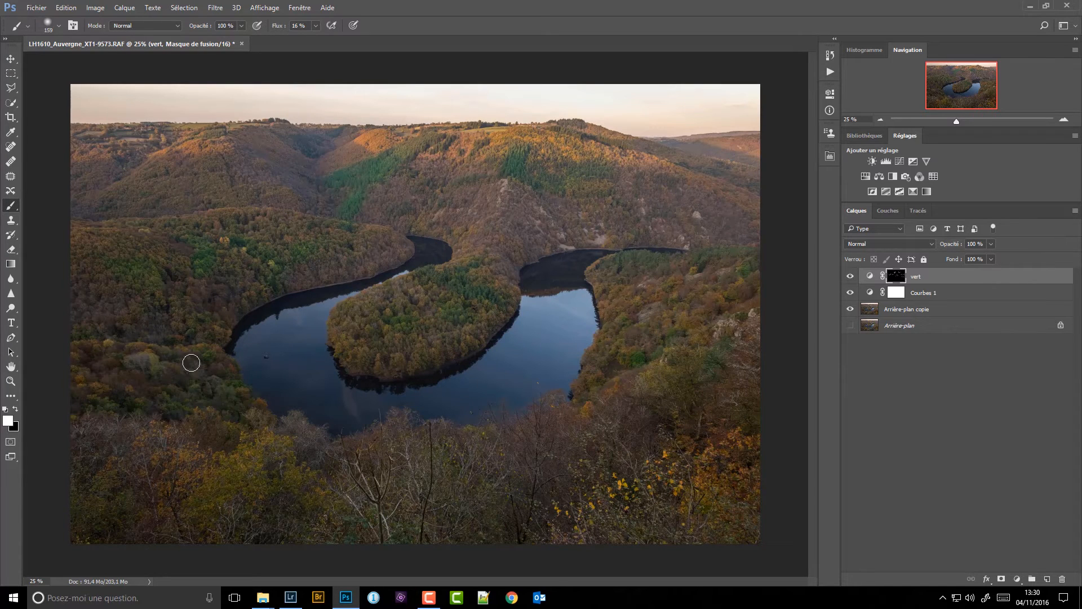
pyautogui.click(404, 209)
pyautogui.click(421, 183)
pyautogui.click(467, 179)
pyautogui.click(444, 205)
pyautogui.click(399, 532)
pyautogui.moveTo(953, 244); pyautogui.dragTo(915, 252)
pyautogui.moveTo(915, 253); pyautogui.dragTo(916, 253)
# - Add a Curves adjustment layer named Jaune above vert and invert its mask to black
pyautogui.click(899, 161)
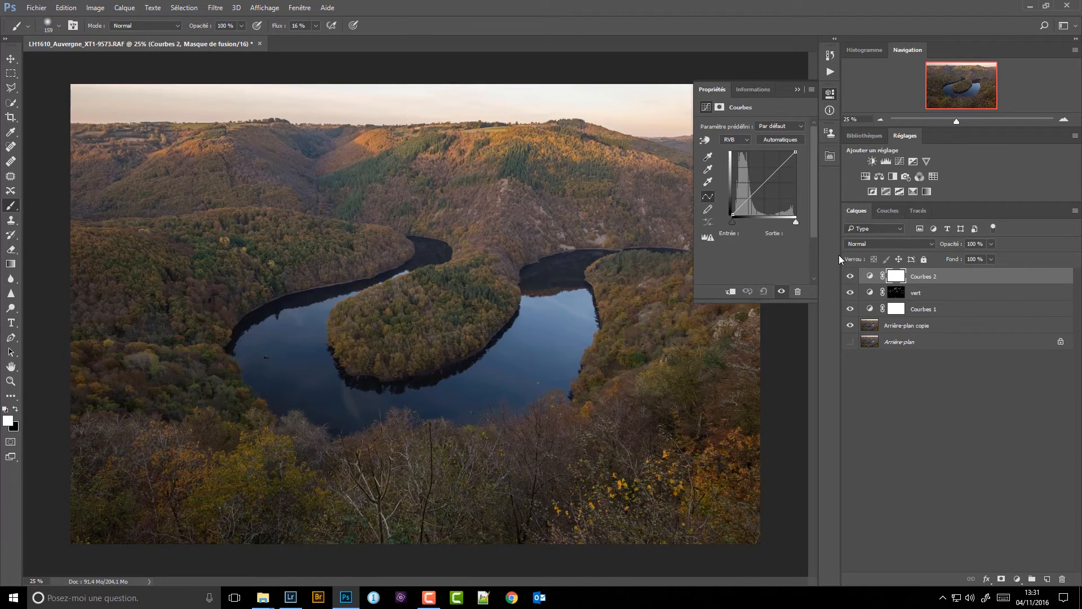
pyautogui.click(924, 277)
pyautogui.doubleClick(931, 276)
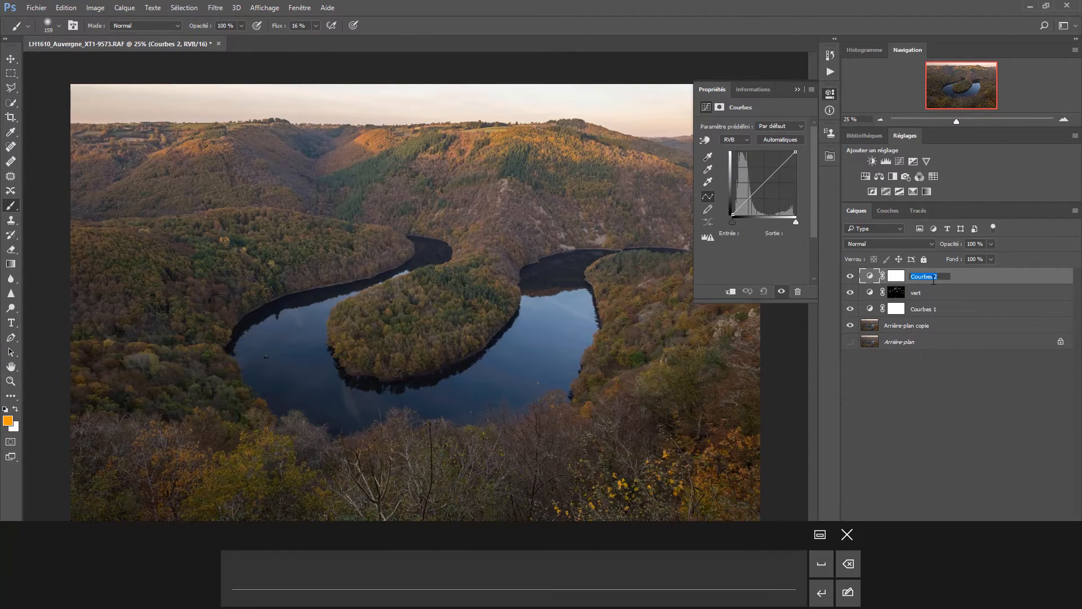
pyautogui.write('Jaune')
pyautogui.press('Return')
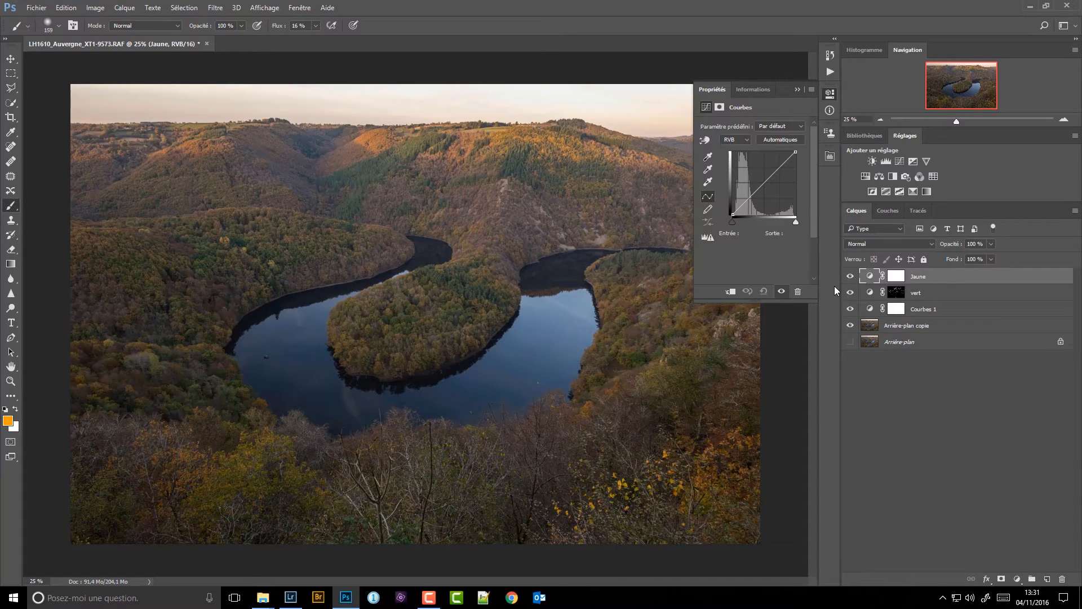
pyautogui.click(896, 276)
pyautogui.hotkey('ctrl', 'i')
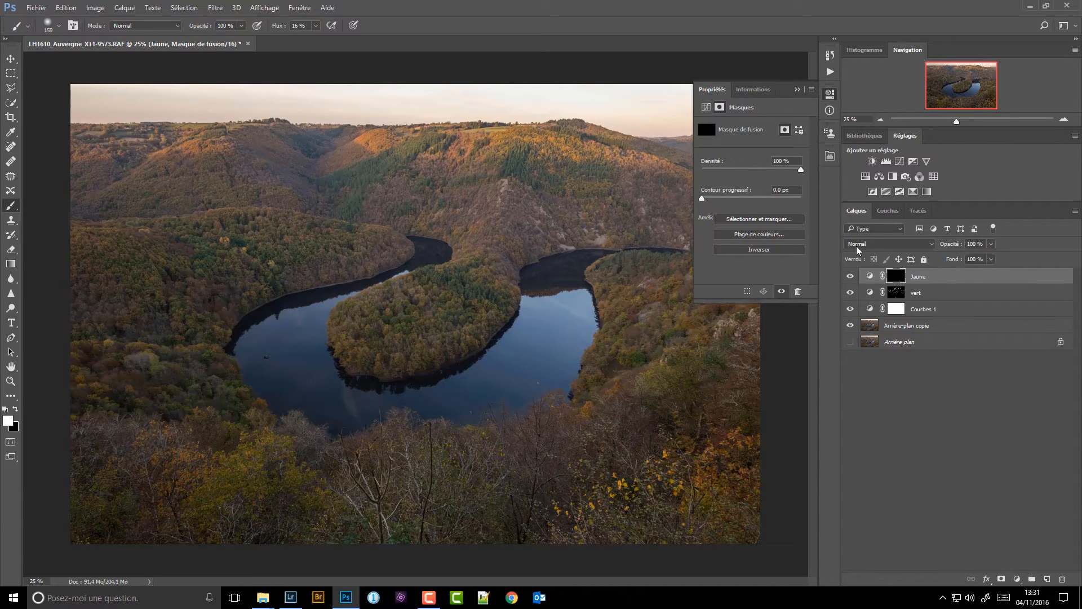
# - Lower the midtones of the Jaune layer's blue channel curve to warm the image toward yellow
pyautogui.click(870, 277)
pyautogui.click(734, 140)
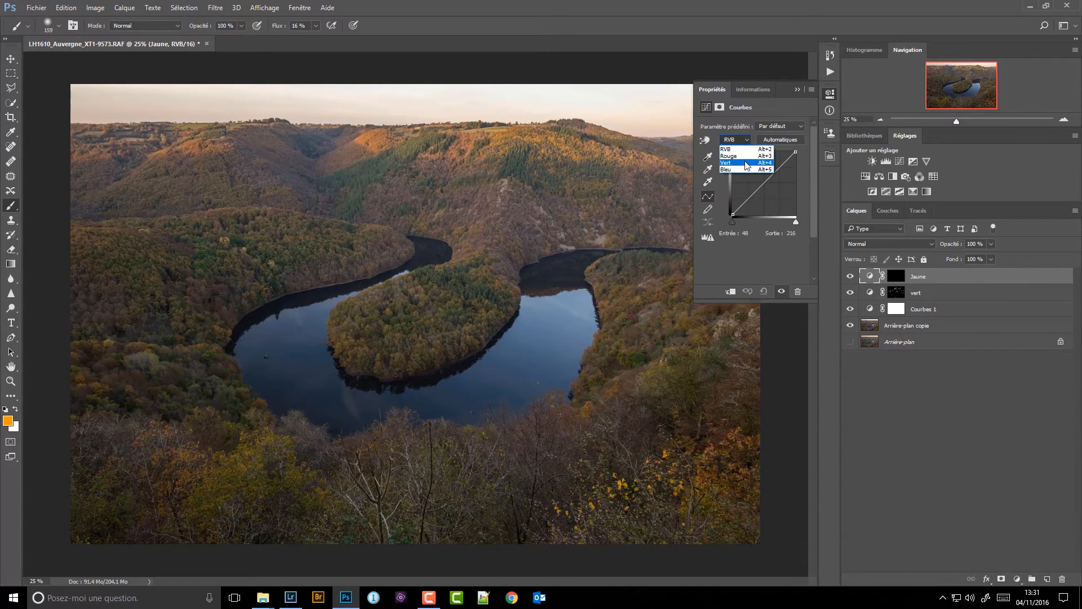
pyautogui.click(740, 169)
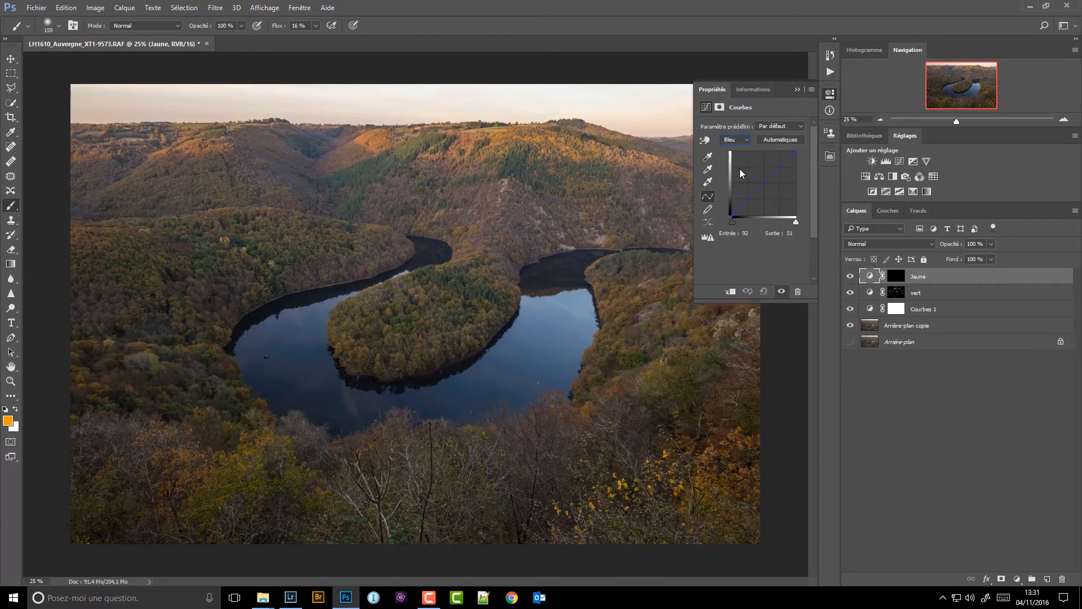
pyautogui.moveTo(763, 185); pyautogui.dragTo(765, 194)
# - Temporarily invert the Jaune mask to compare the image with and without the yellow effect, and restore the black mask
pyautogui.click(900, 276)
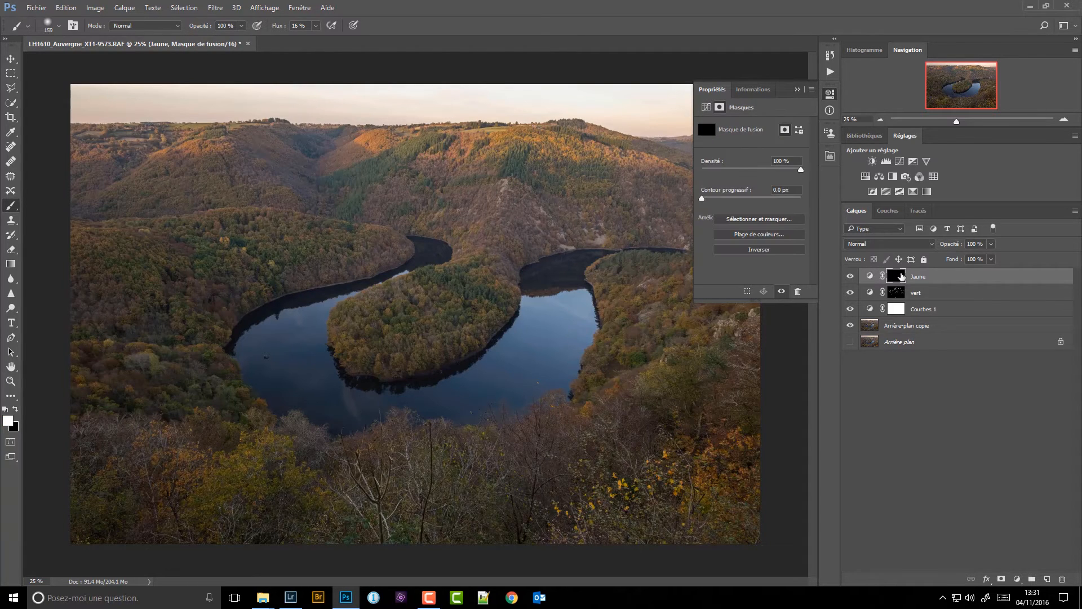
pyautogui.hotkey('ctrl', 'i')
pyautogui.click(851, 277)
pyautogui.click(851, 277)
pyautogui.click(850, 277)
pyautogui.click(851, 276)
pyautogui.hotkey('ctrl', 'i')
pyautogui.click(797, 89)
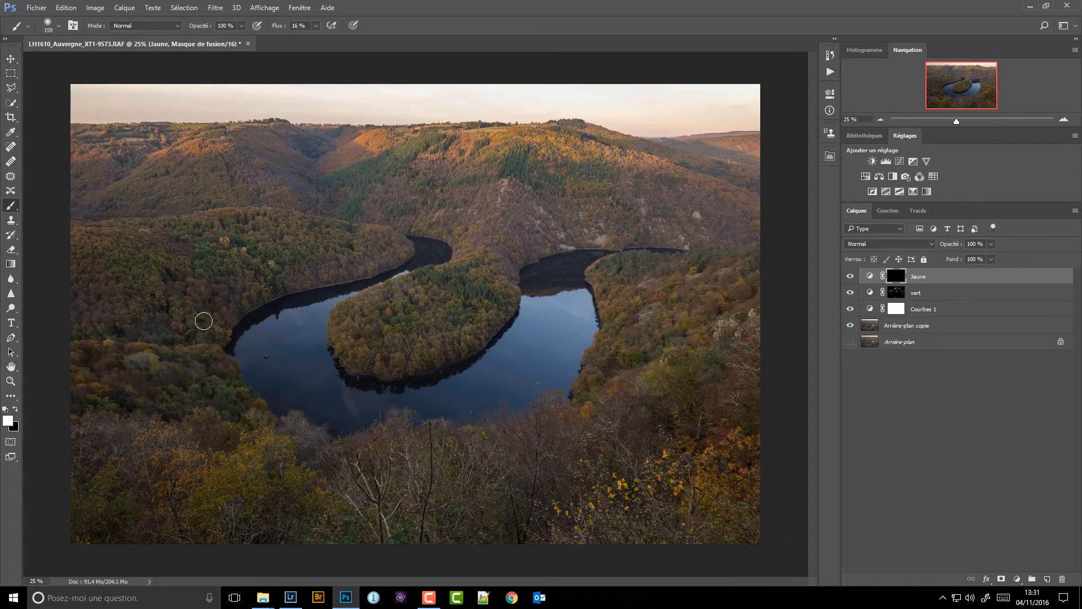
# - Paint the Jaune mask white over the yellow foliage on the peninsula and right bank, and compare with the layer hidden
pyautogui.click(396, 360)
pyautogui.click(619, 320)
pyautogui.click(850, 277)
pyautogui.click(850, 277)
# - Add a Curves adjustment layer named Rouge with a black mask and raise the midtones of its red channel
pyautogui.click(900, 161)
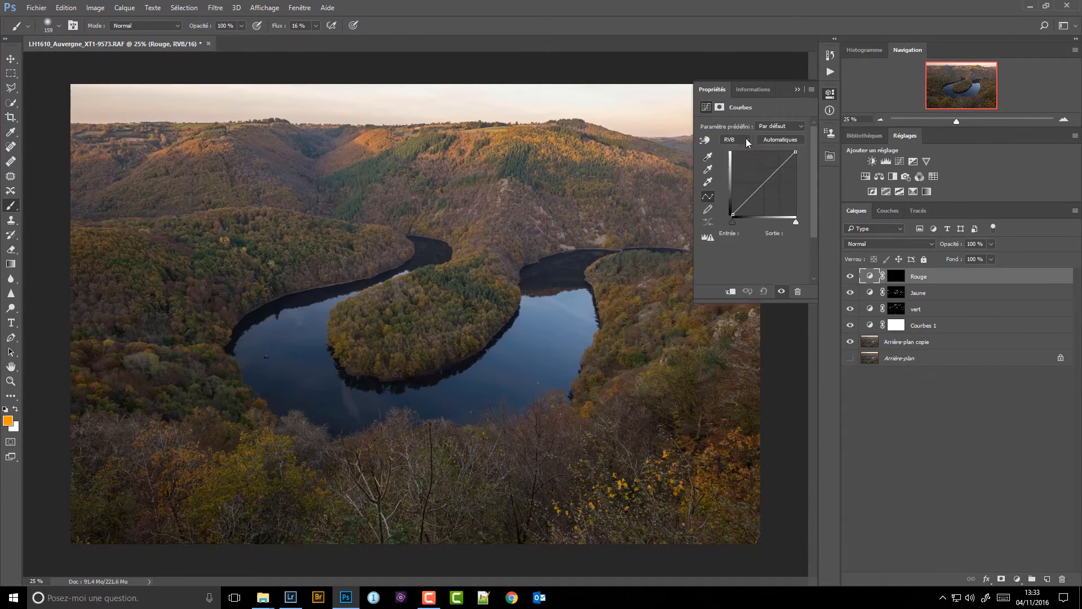
pyautogui.moveTo(754, 180); pyautogui.dragTo(758, 174)
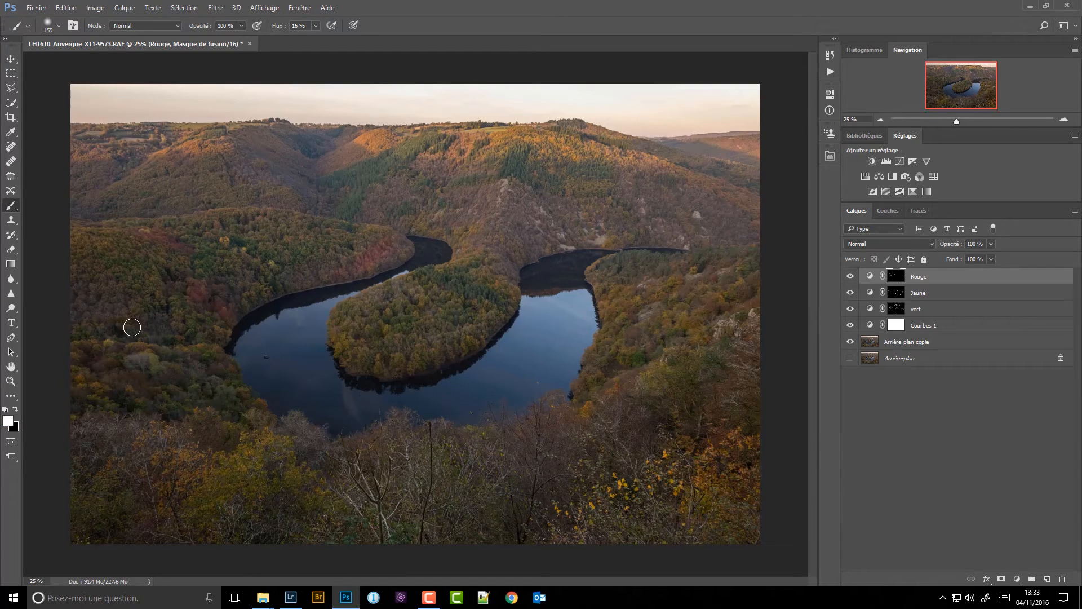
# - Paint the Rouge mask white over the reddish foliage on the slopes and banks, and set the layer's opacity to 40%
pyautogui.click(628, 335)
pyautogui.click(716, 296)
pyautogui.click(457, 145)
pyautogui.click(423, 313)
pyautogui.press('x')
pyautogui.moveTo(952, 243); pyautogui.dragTo(922, 252)
# - Readjust the midtone points of the Rouge layer's curve in the RGB and red channels
pyautogui.doubleClick(870, 275)
pyautogui.moveTo(763, 182); pyautogui.dragTo(766, 178)
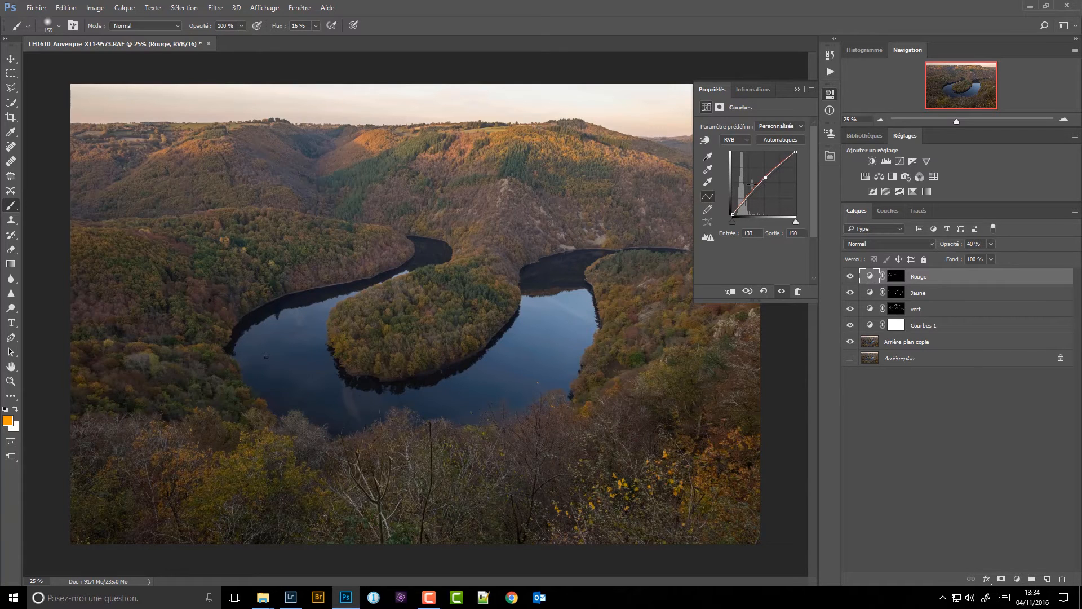
pyautogui.moveTo(768, 178); pyautogui.dragTo(728, 158)
pyautogui.click(735, 153)
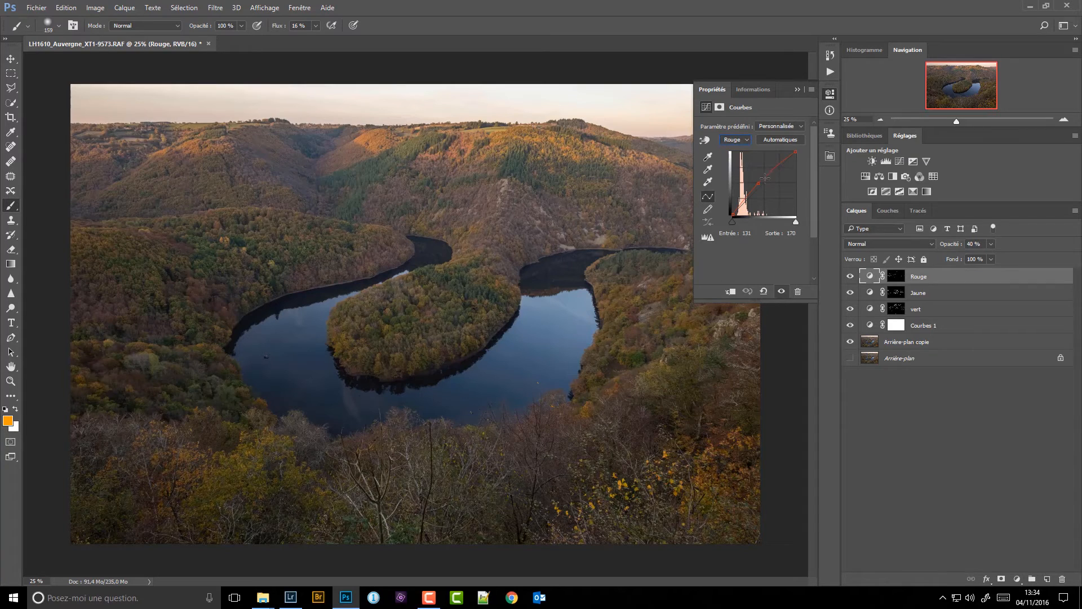
pyautogui.moveTo(758, 182)
pyautogui.mouseDown()
pyautogui.moveTo(775, 194)
pyautogui.moveTo(764, 178)
pyautogui.mouseUp()
pyautogui.moveTo(765, 179); pyautogui.dragTo(764, 182)
pyautogui.click(796, 90)
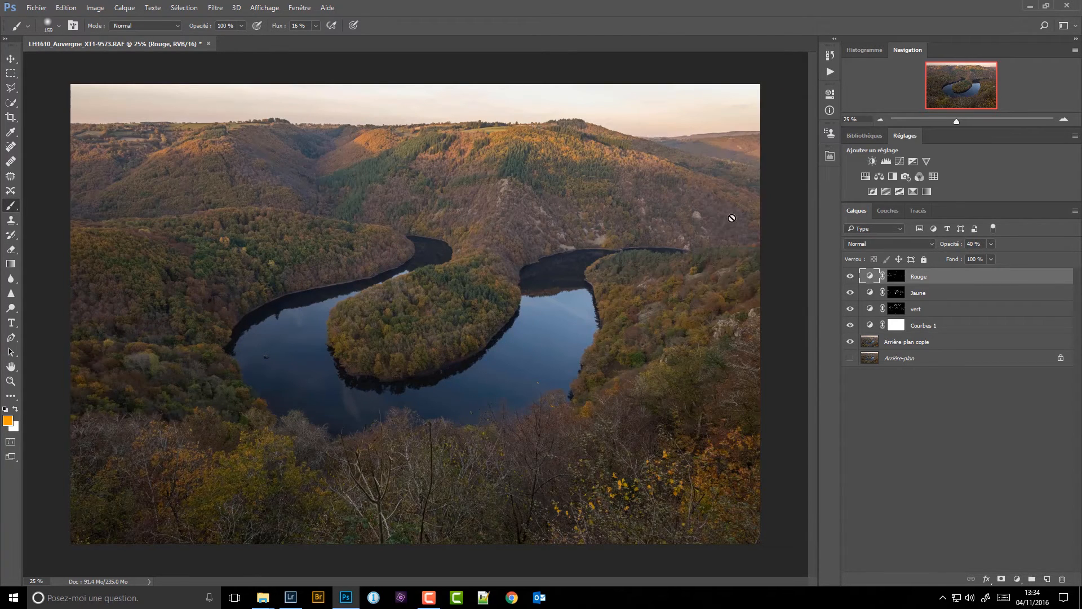
# - Group the Rouge, Jaune and vert layers and name the group Couleurs
pyautogui.keyDown('shift'); pyautogui.click(942, 311); pyautogui.keyUp('shift')
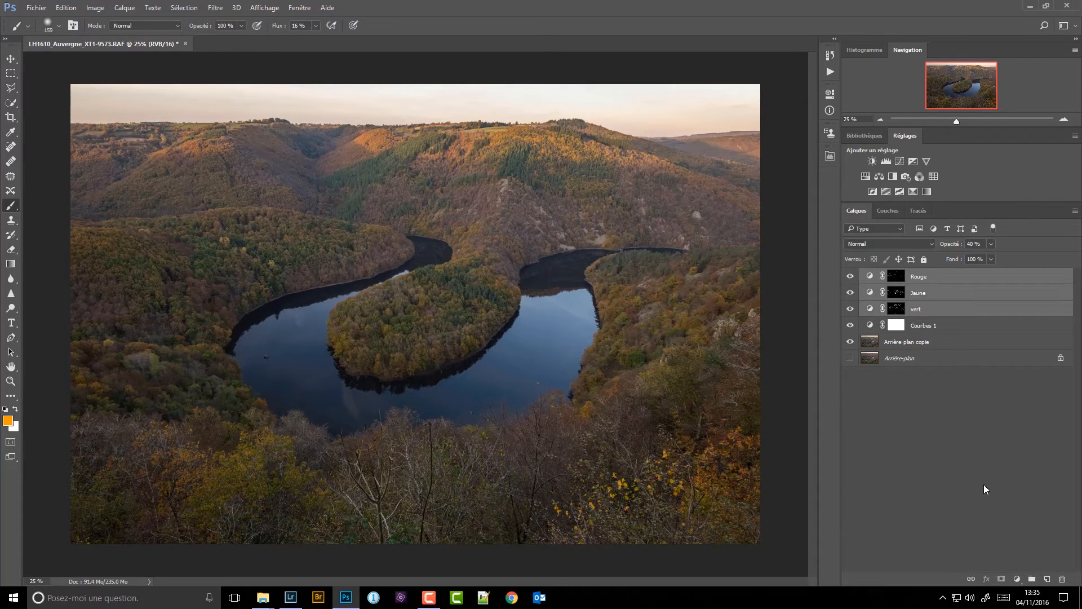
pyautogui.click(1032, 578)
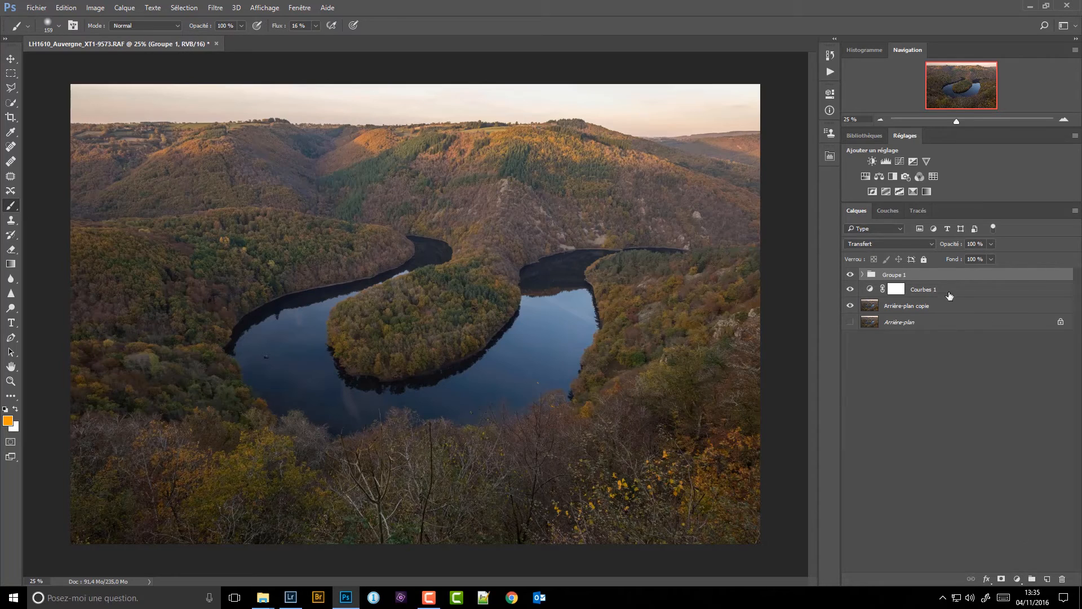
pyautogui.doubleClick(893, 275)
pyautogui.write('Couleurs')
pyautogui.click(962, 371)
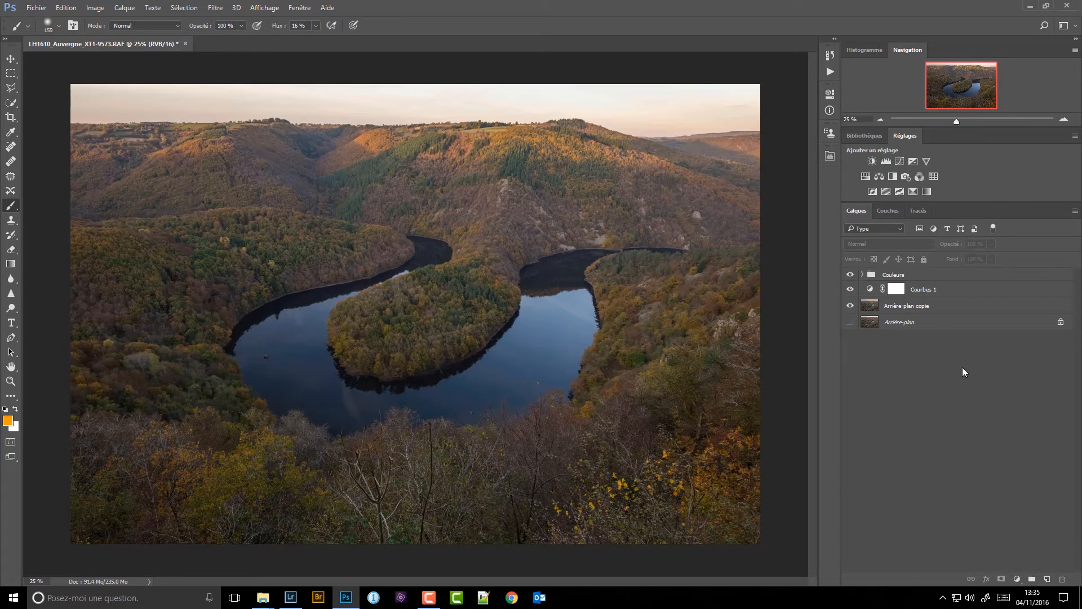
# - Stamp all visible layers into a new layer above the Couleurs group and compare the image with it hidden and shown
pyautogui.click(922, 280)
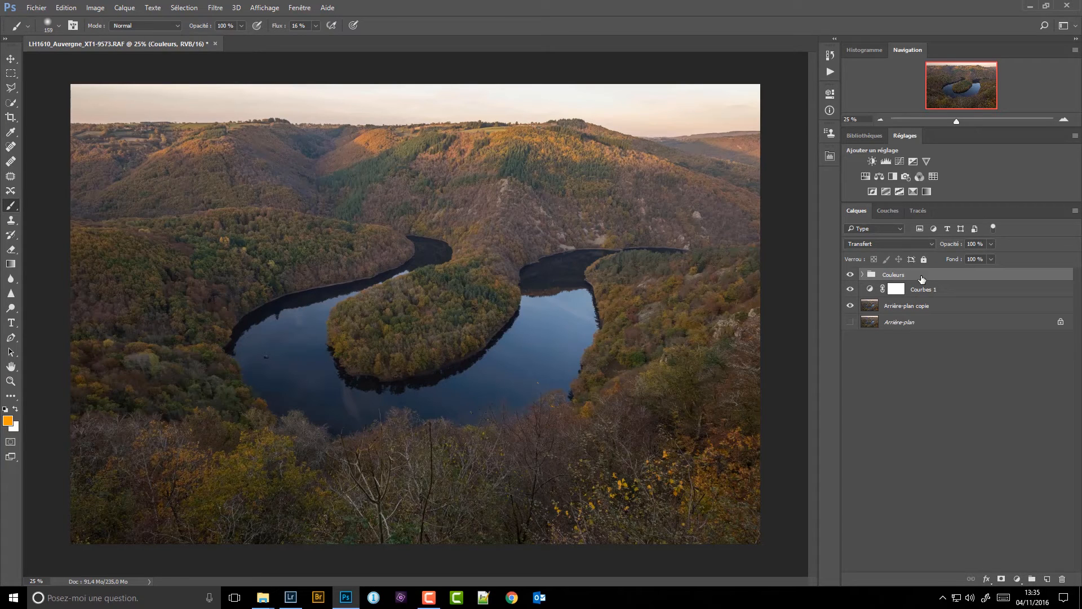
pyautogui.hotkey('ctrl', 'shift', 'alt', 'e')
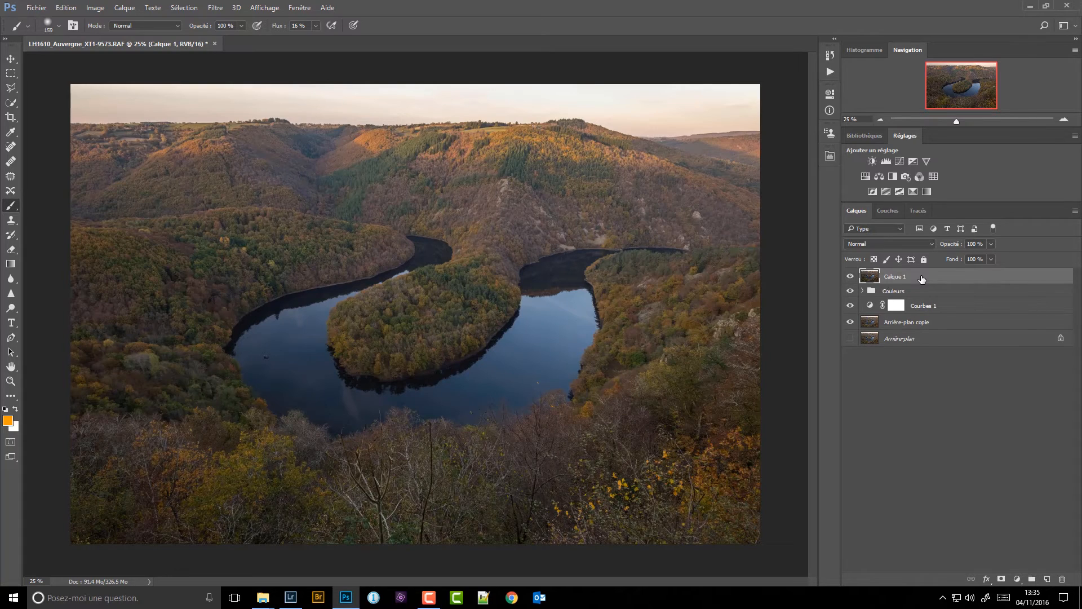
pyautogui.click(850, 276)
pyautogui.click(850, 277)
pyautogui.click(850, 277)
pyautogui.click(850, 277)
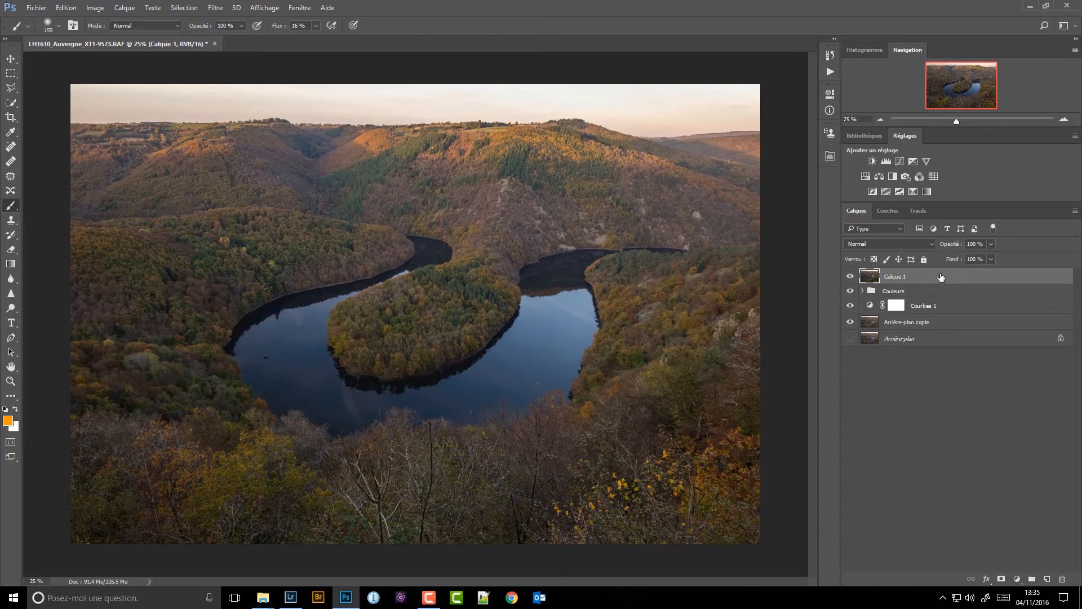
# - Open the stamped Calque 1 in Color Efex Pro 4 and preview the image with the Pro Contrast filter off and on
pyautogui.click(192, 9)
pyautogui.moveTo(215, 8)
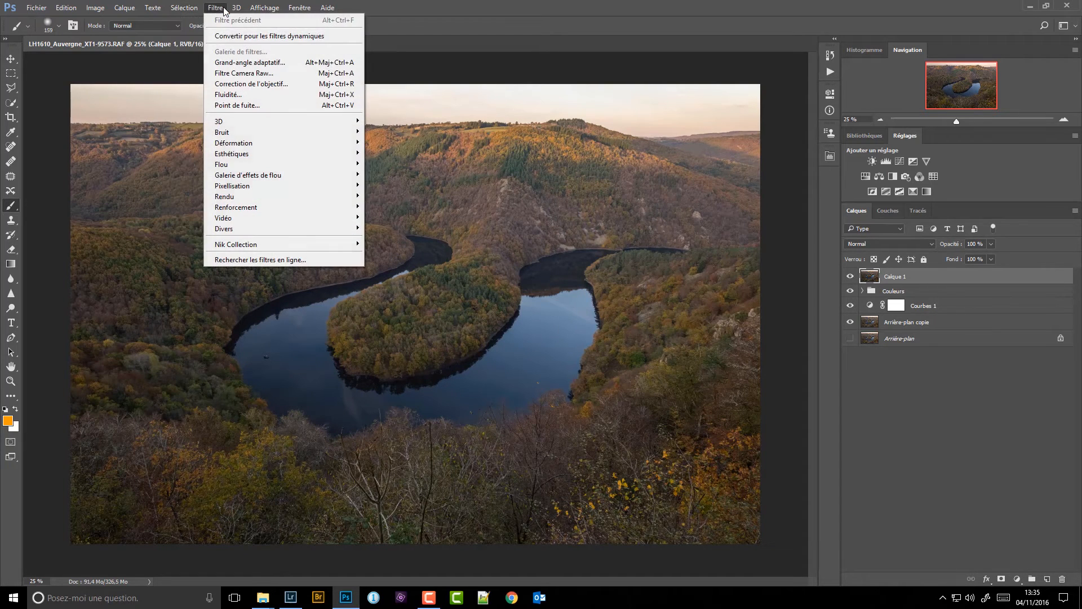
pyautogui.moveTo(241, 246)
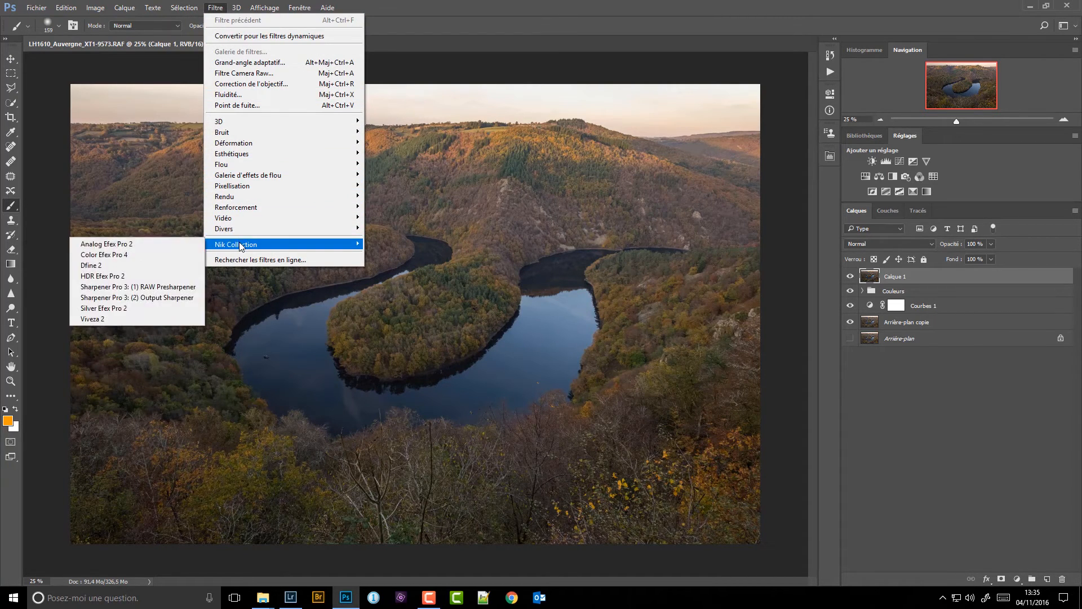
pyautogui.click(96, 256)
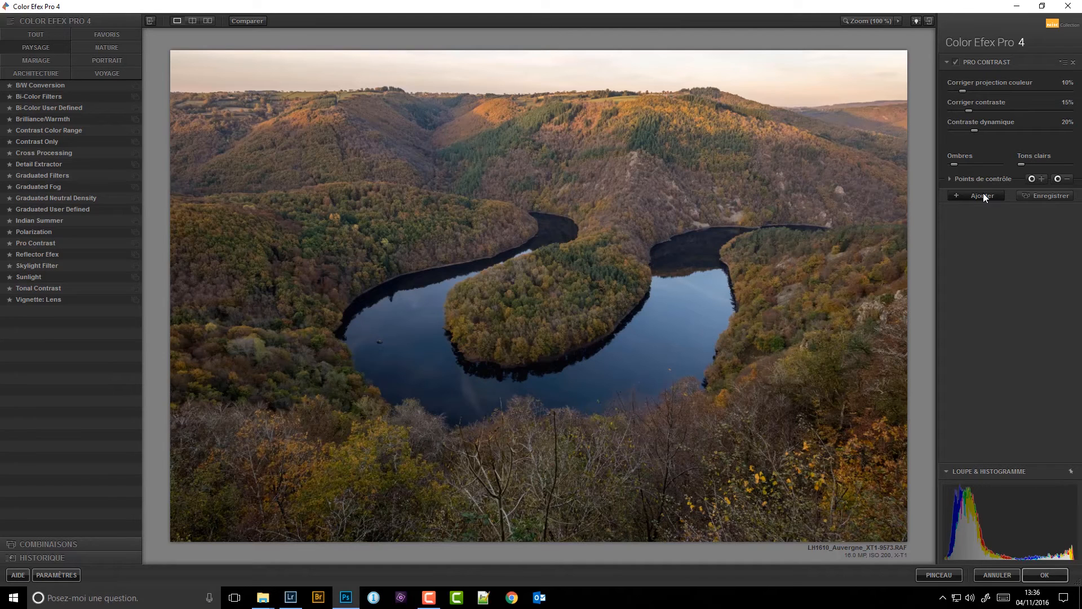
pyautogui.click(953, 63)
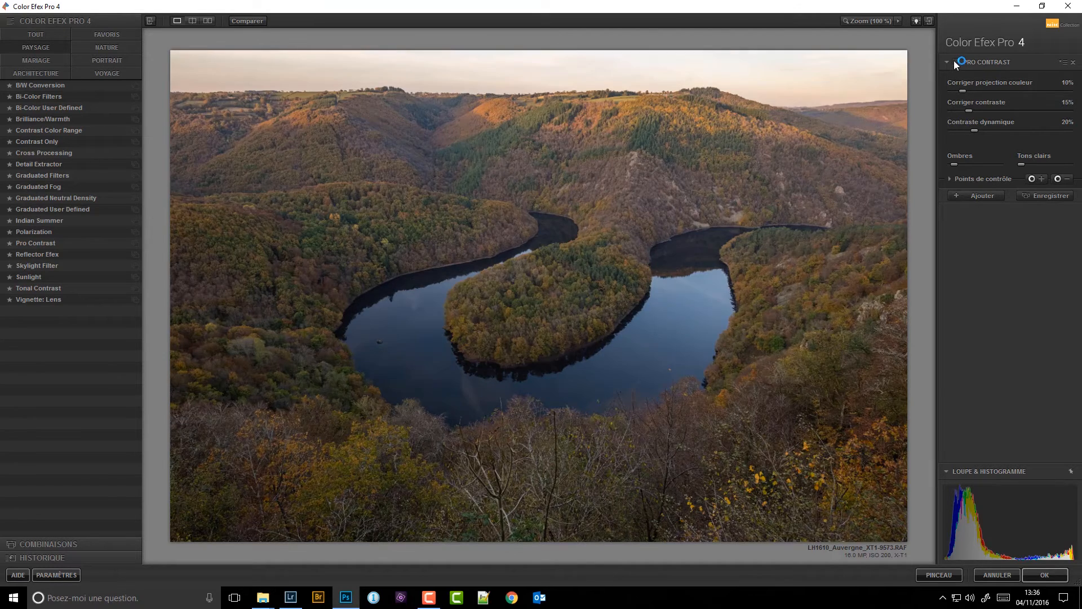
pyautogui.click(954, 63)
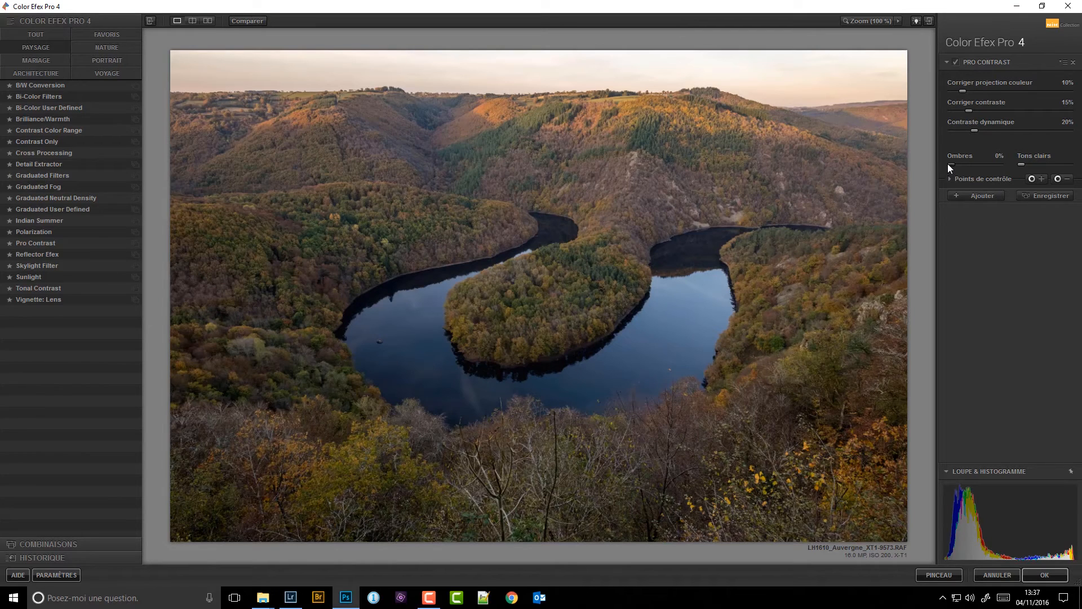
# - Add a Contrast Color Range filter after Pro Contrast and set its colour contrast and contrast to 0%
pyautogui.click(967, 195)
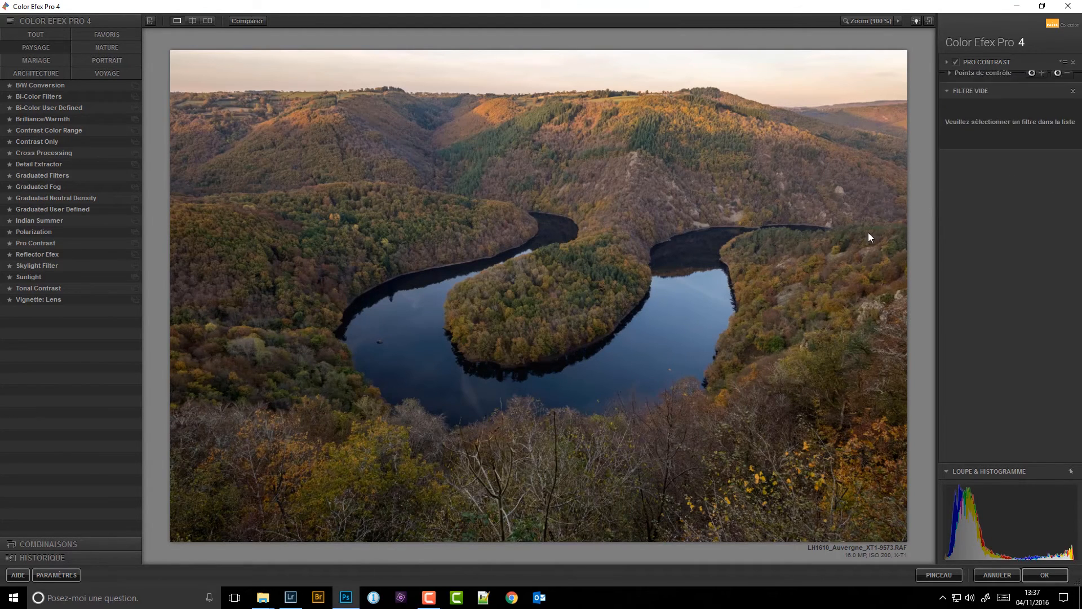
pyautogui.click(89, 130)
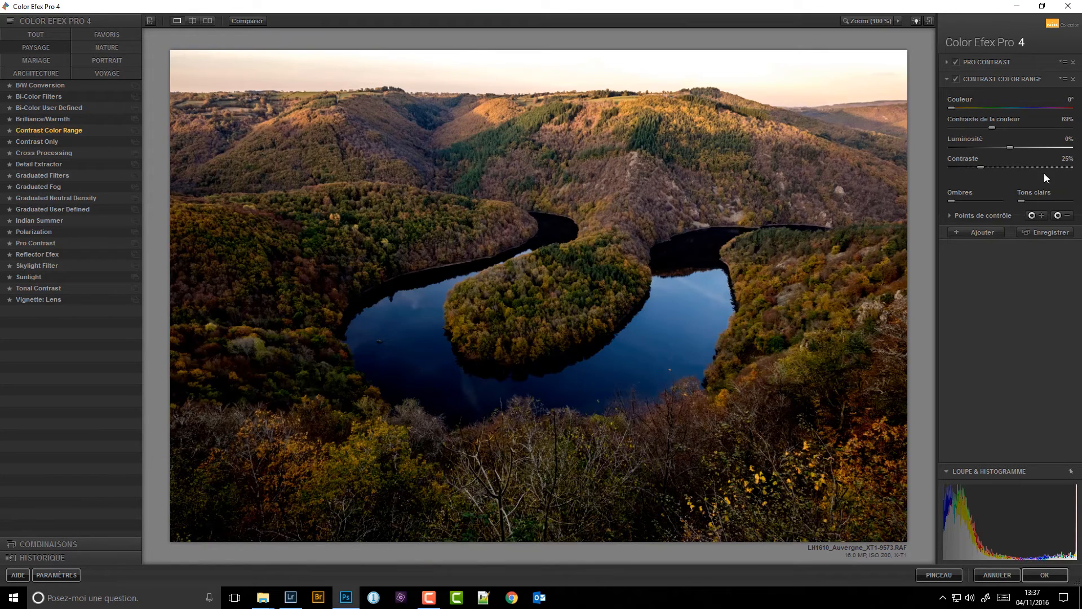
pyautogui.click(1064, 120)
pyautogui.write('0')
pyautogui.press('Return')
pyautogui.click(1063, 159)
pyautogui.write('0')
pyautogui.press('Return')
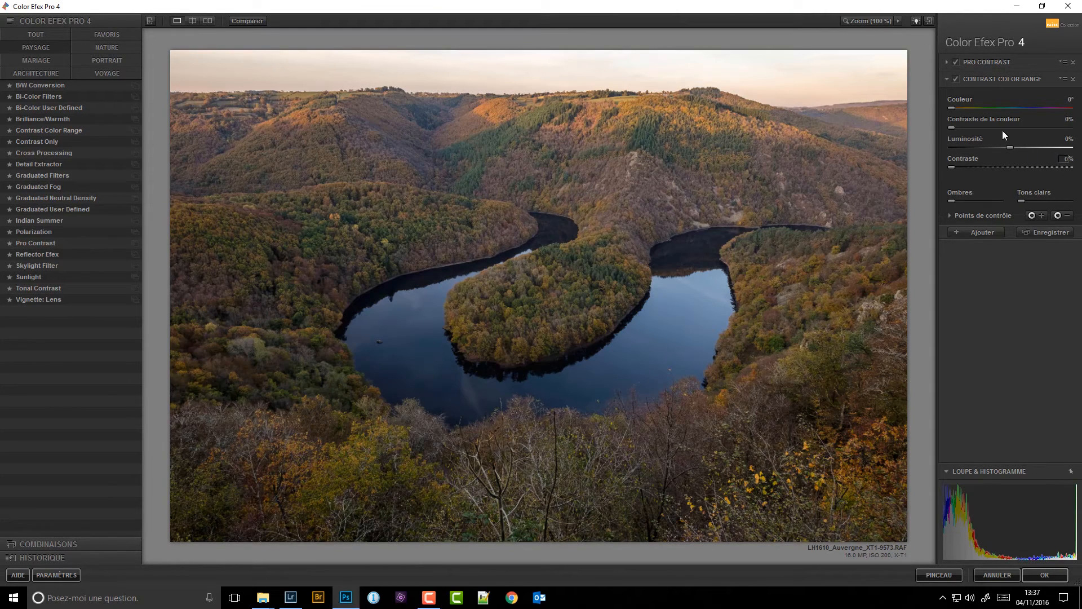
# - Raise Contrast Color Range's colour contrast to 30%, protect the shadows slightly, and compare the image with the filter off and on
pyautogui.moveTo(951, 126); pyautogui.dragTo(964, 126)
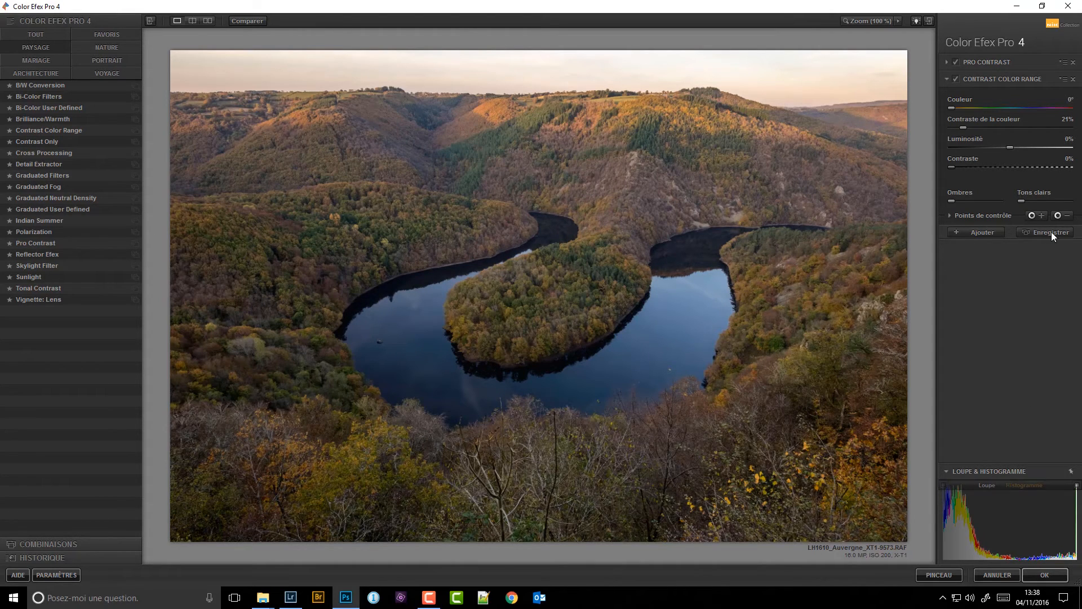
pyautogui.click(965, 200)
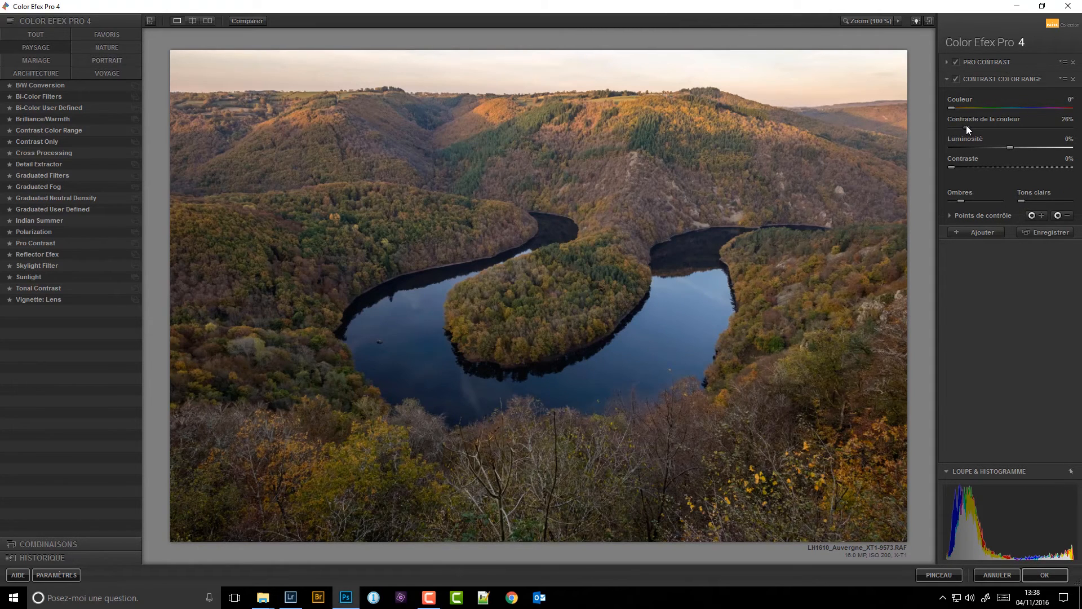
pyautogui.moveTo(967, 125); pyautogui.dragTo(968, 126)
pyautogui.click(956, 79)
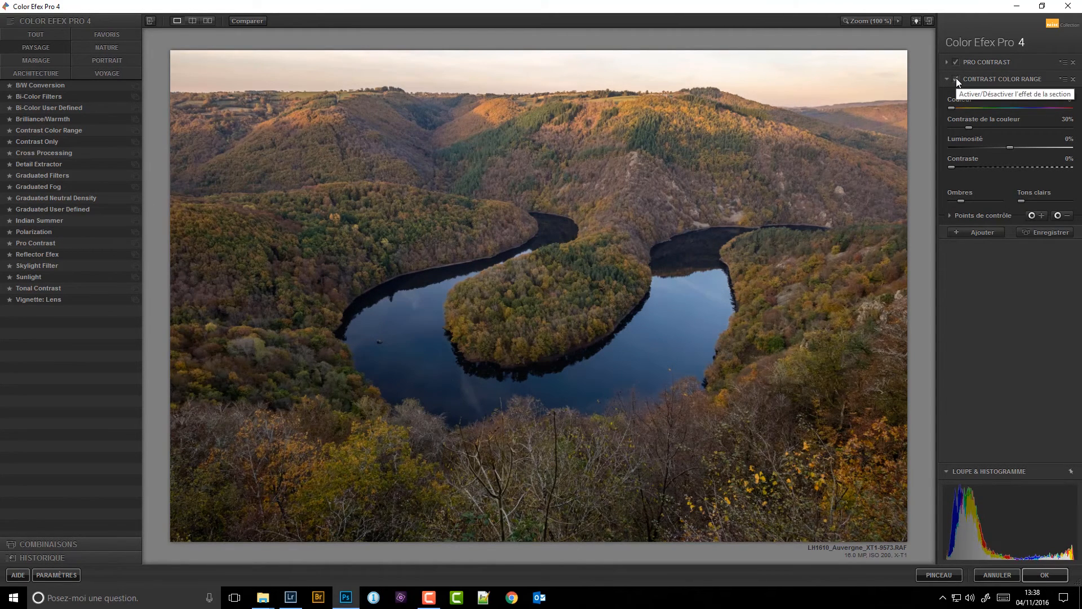
pyautogui.click(956, 79)
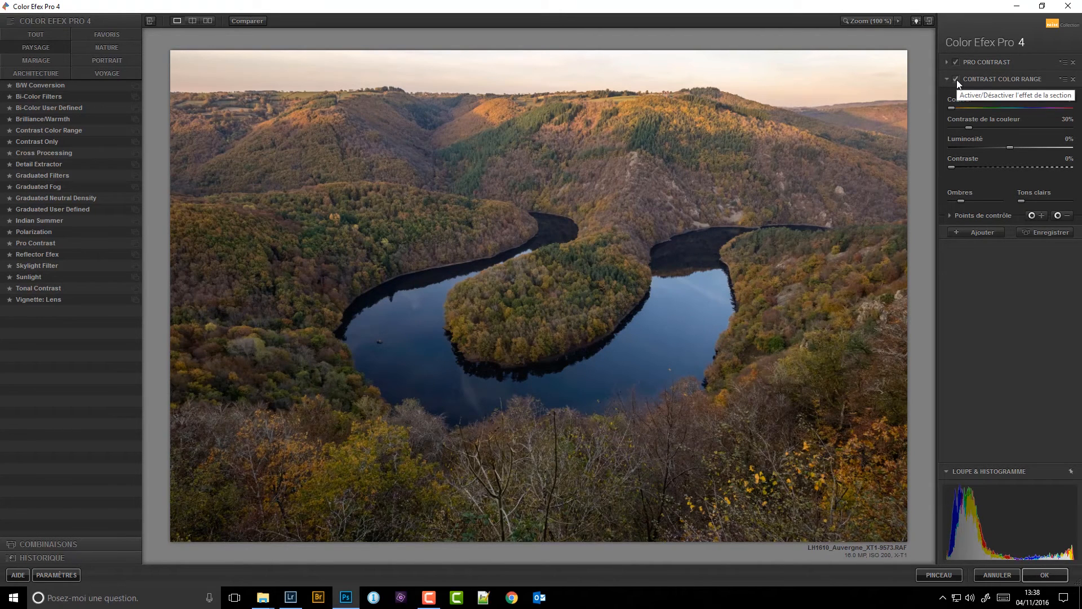
# - Add a Tonal Contrast filter and set its highlights, midtones, shadows and saturation to 0%
pyautogui.click(981, 232)
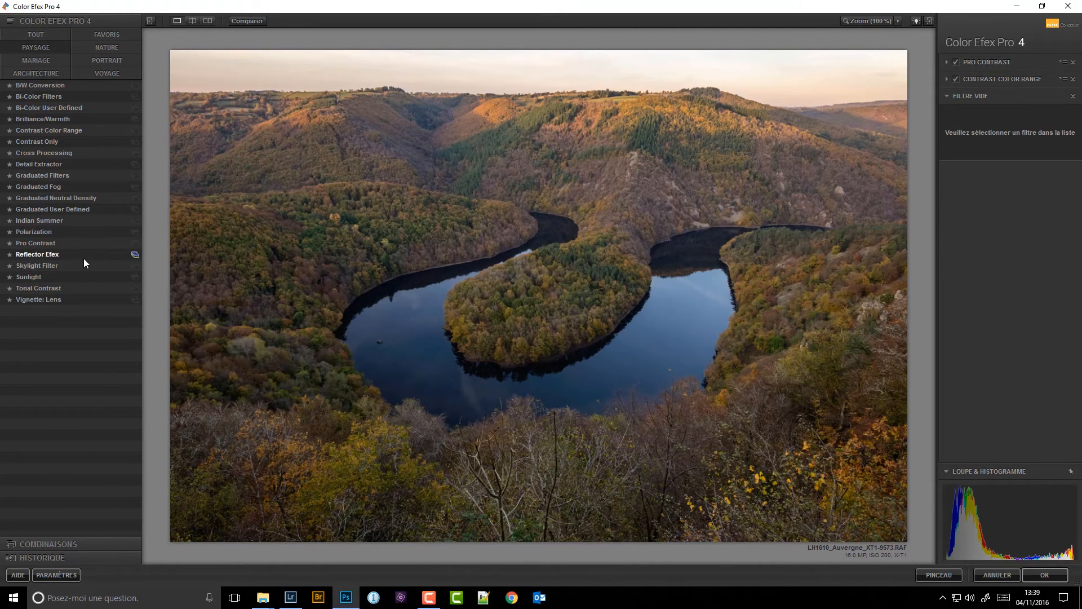
pyautogui.click(80, 289)
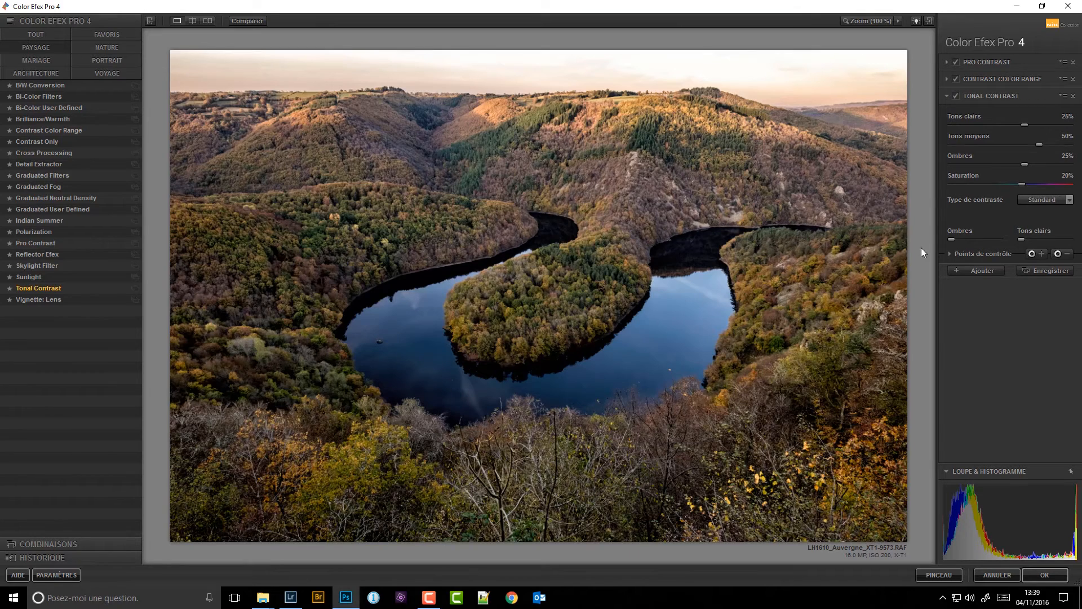
pyautogui.doubleClick(1064, 119)
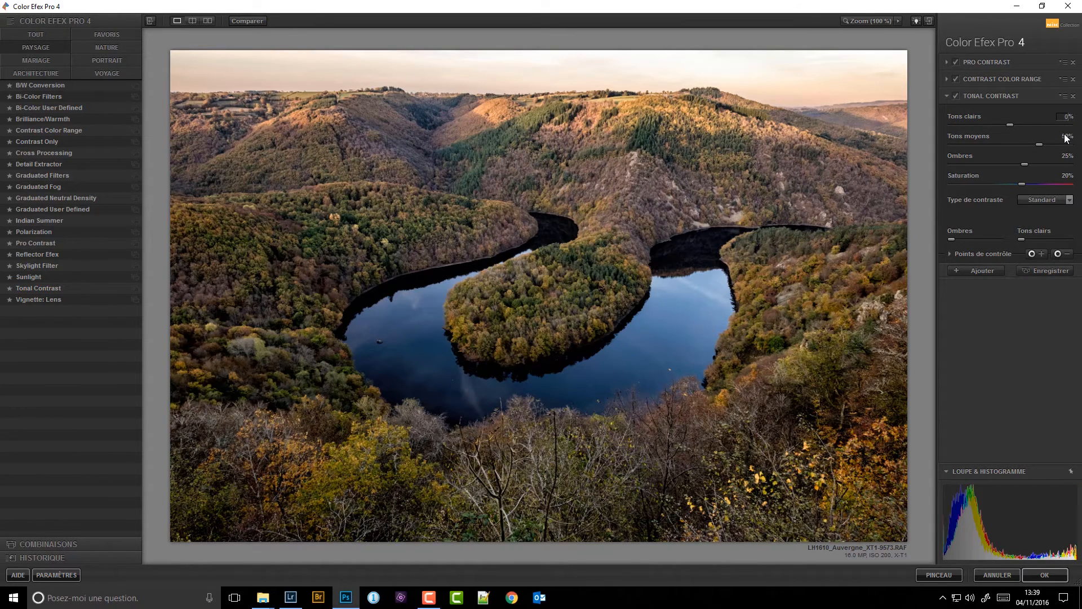
pyautogui.doubleClick(1066, 137)
pyautogui.doubleClick(1065, 157)
pyautogui.doubleClick(1065, 176)
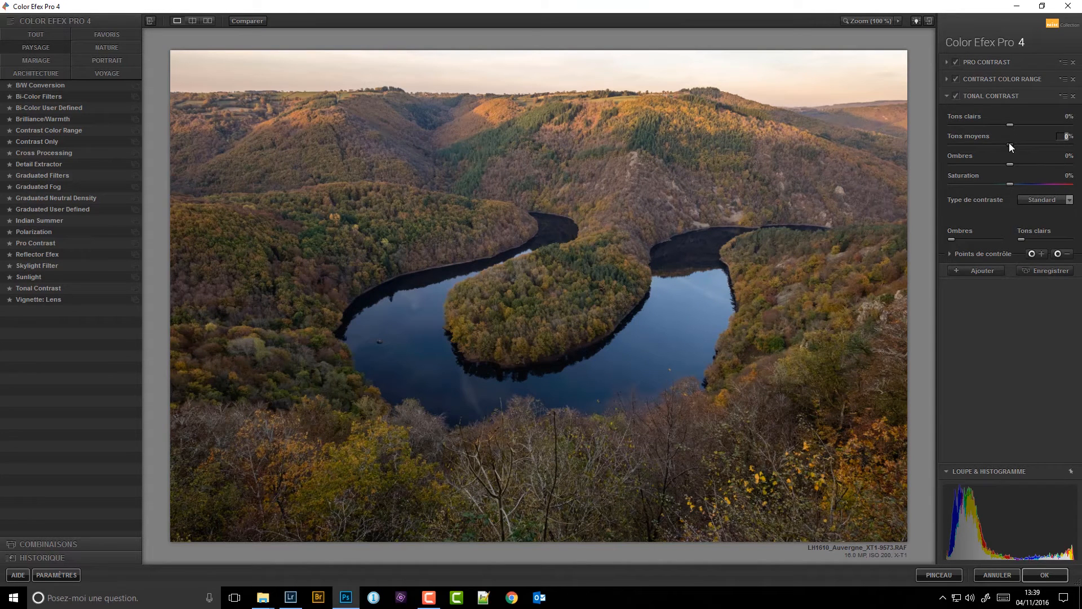
# - Set Tonal Contrast's midtones to 10%, compare the effect off and on, and apply the filter stack to the image
pyautogui.moveTo(1009, 143); pyautogui.dragTo(1018, 144)
pyautogui.click(956, 96)
pyautogui.click(956, 95)
pyautogui.click(956, 95)
pyautogui.click(956, 95)
pyautogui.moveTo(946, 560)
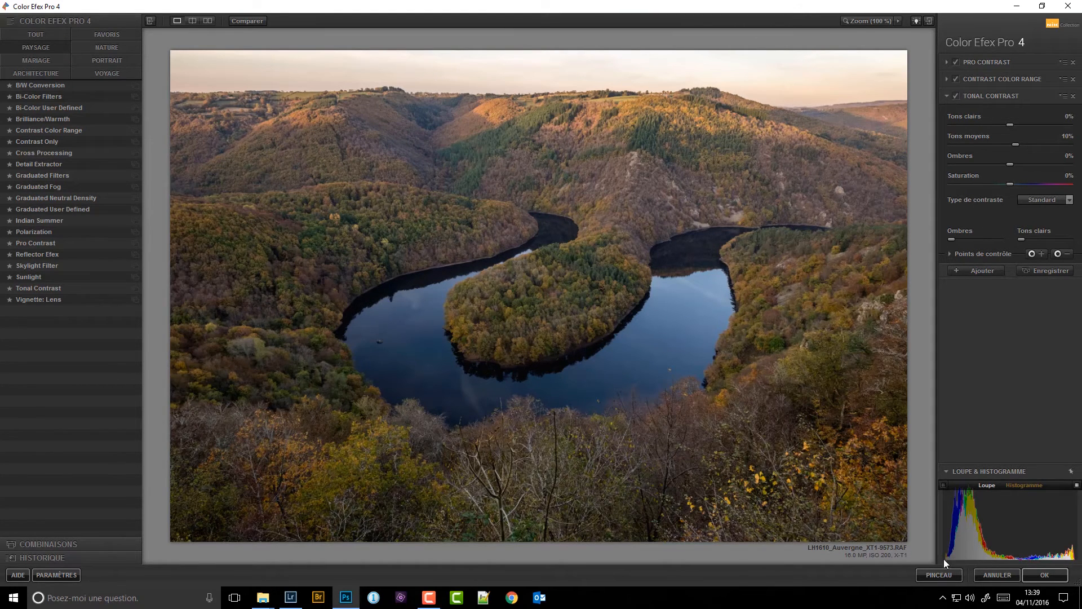
pyautogui.click(1034, 571)
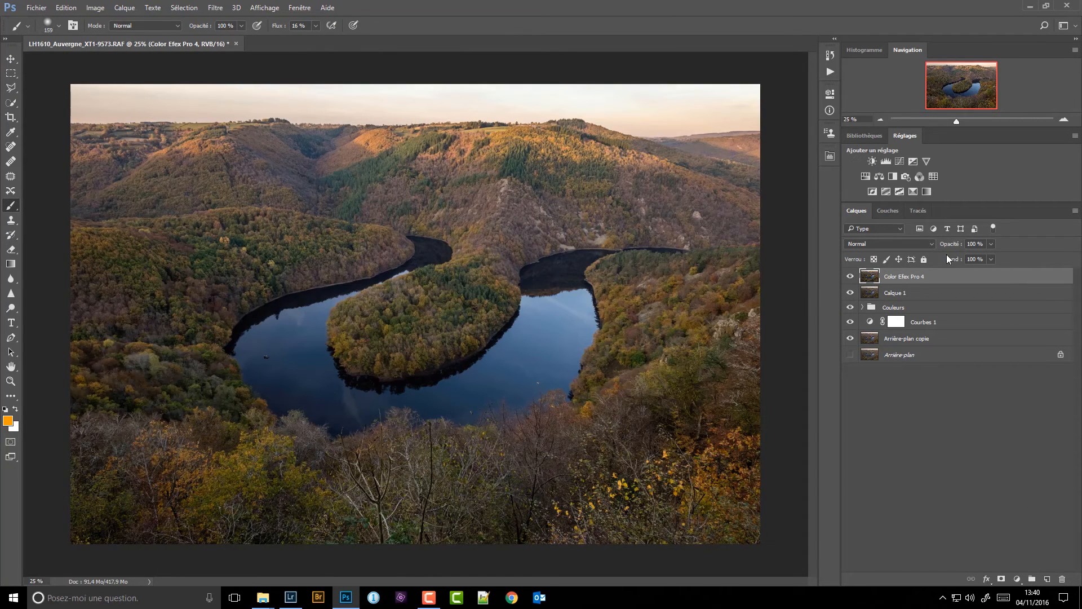
# - Lower the Color Efex Pro 4 layer's opacity to 75% and compare the image with the layer hidden and shown
pyautogui.moveTo(954, 248); pyautogui.dragTo(944, 250)
pyautogui.click(850, 277)
pyautogui.click(850, 277)
pyautogui.click(850, 277)
pyautogui.click(850, 277)
pyautogui.click(849, 277)
pyautogui.click(850, 277)
pyautogui.moveTo(952, 248); pyautogui.dragTo(950, 248)
pyautogui.click(850, 276)
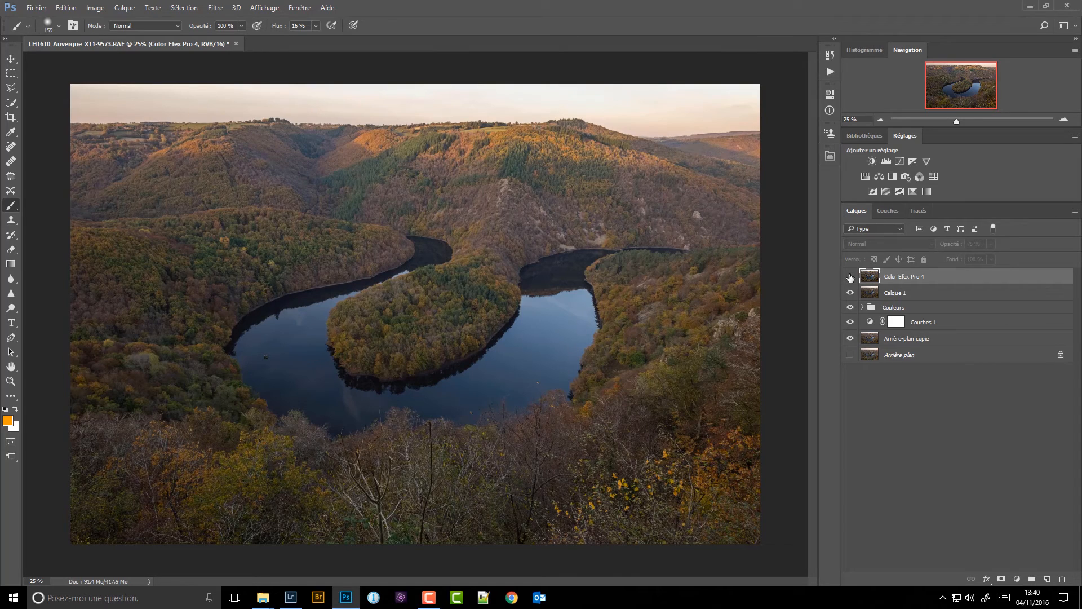
pyautogui.click(851, 276)
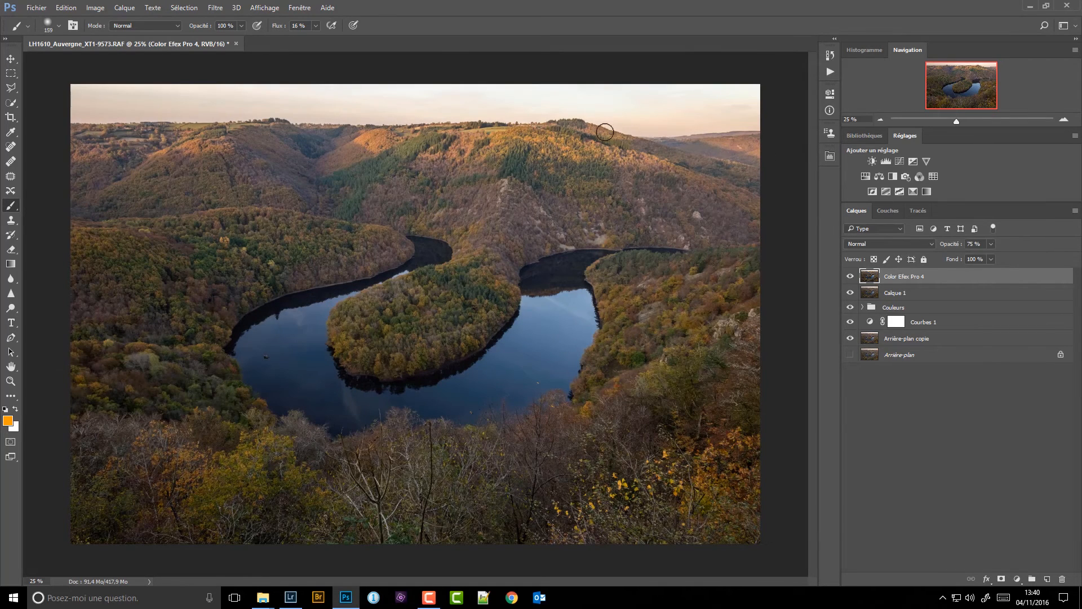
# - Add a Curves layer above Color Efex Pro 4, darken its midtones to input 130, output 94, and add a highlight point
pyautogui.click(899, 162)
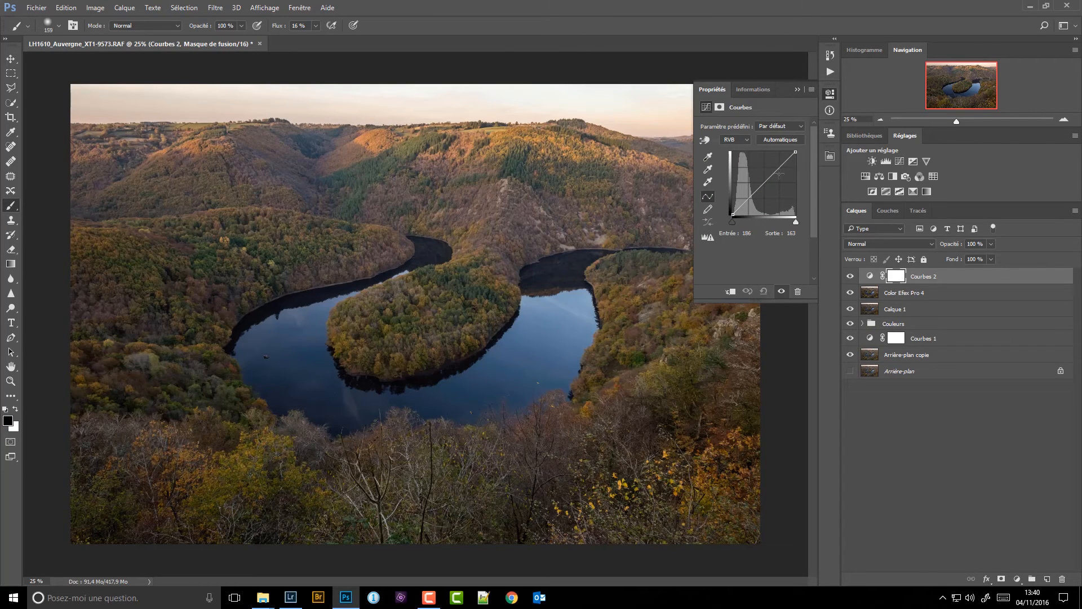
pyautogui.moveTo(761, 186); pyautogui.dragTo(765, 191)
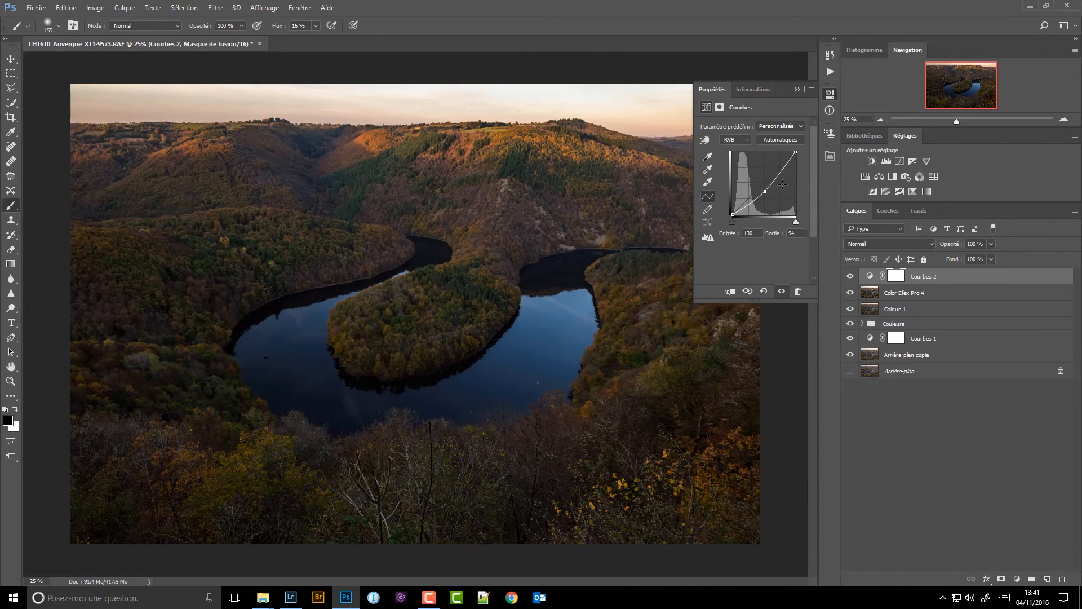
pyautogui.click(783, 171)
pyautogui.click(797, 89)
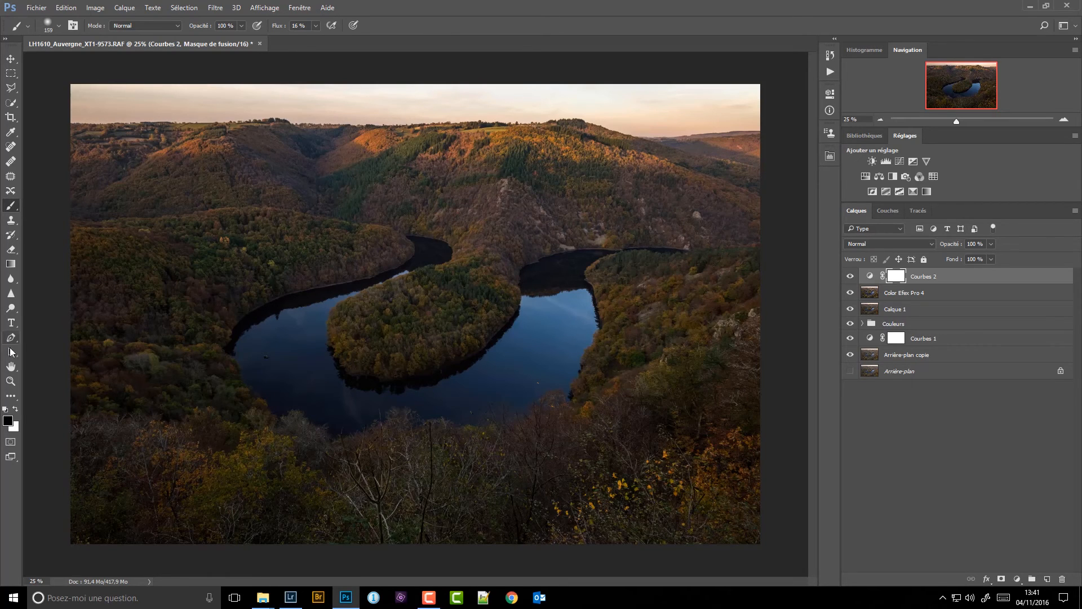
# - Draw a short black-to-white gradient from the hills up into the sky on the Courbes 2 mask and compare the effect
pyautogui.click(11, 263)
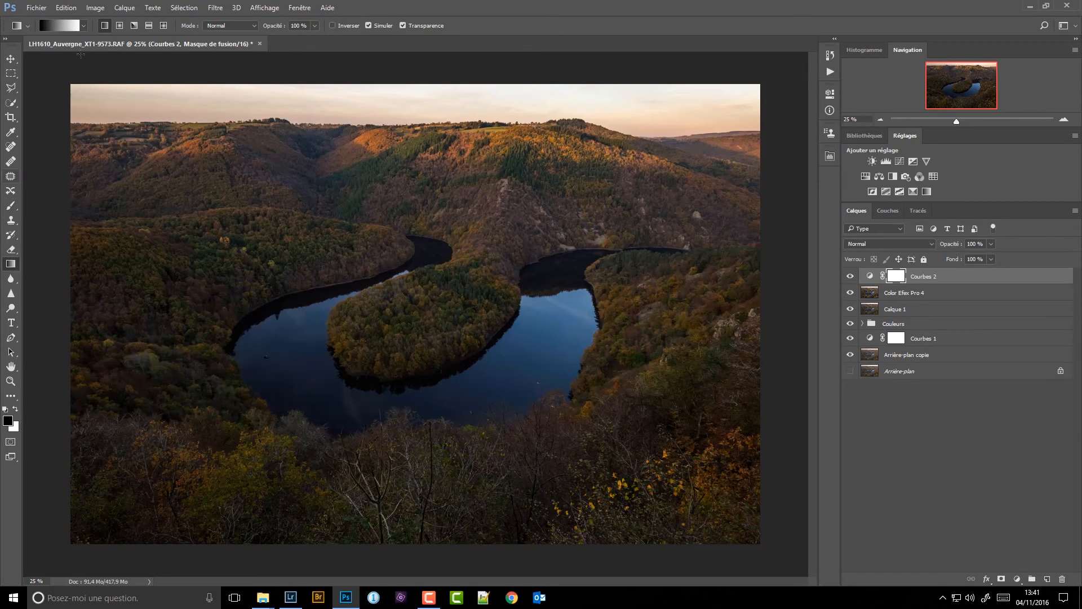
pyautogui.moveTo(460, 134); pyautogui.dragTo(459, 101)
pyautogui.click(850, 276)
pyautogui.click(849, 276)
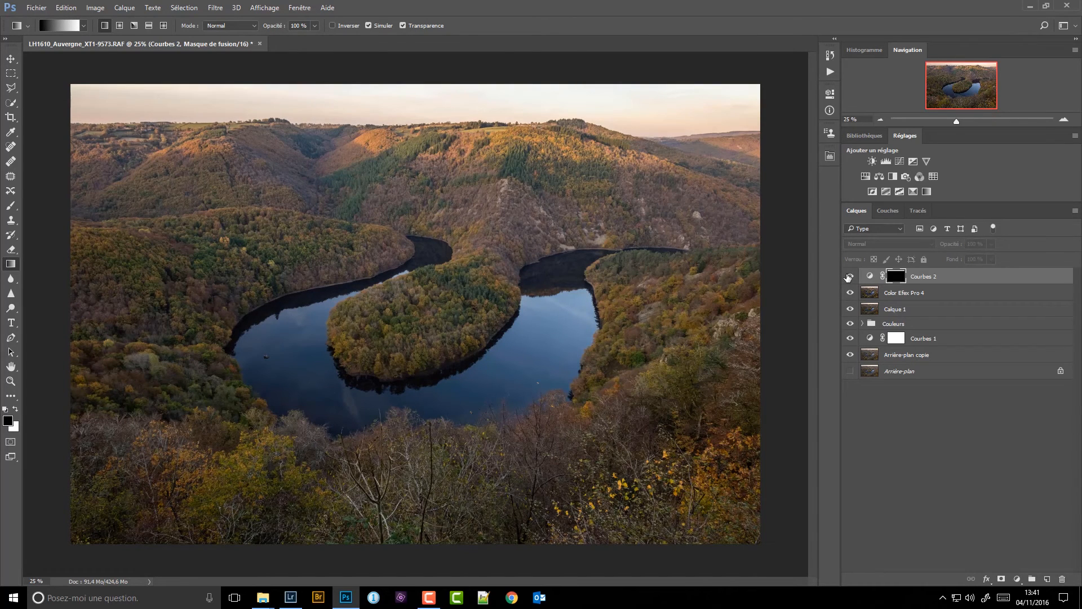
# - Delete the gradient mask of Courbes 2 and give the layer a new white mask
pyautogui.rightClick(894, 276)
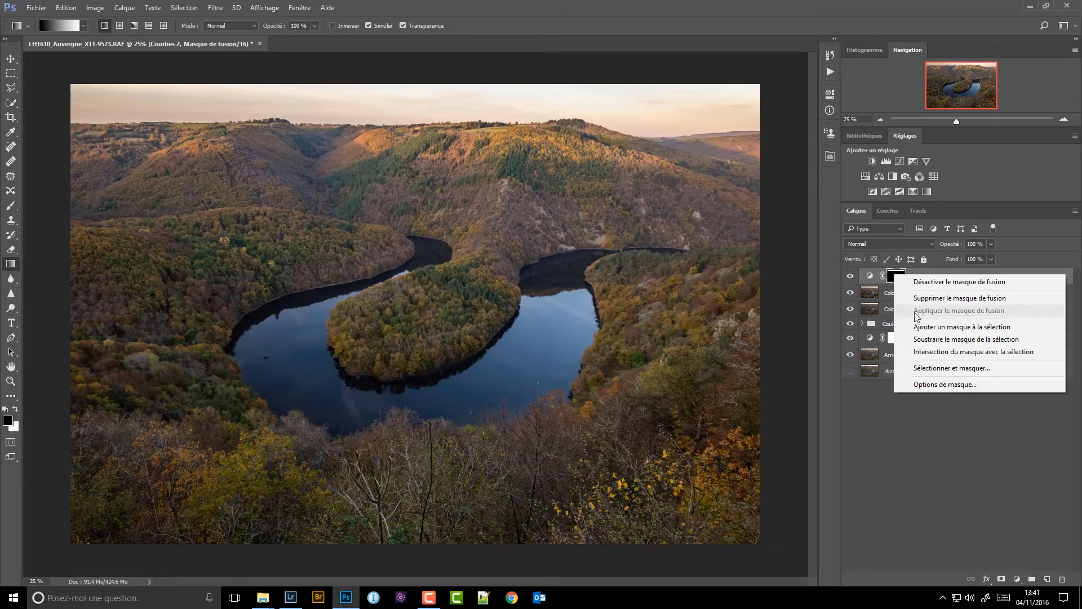
pyautogui.click(960, 298)
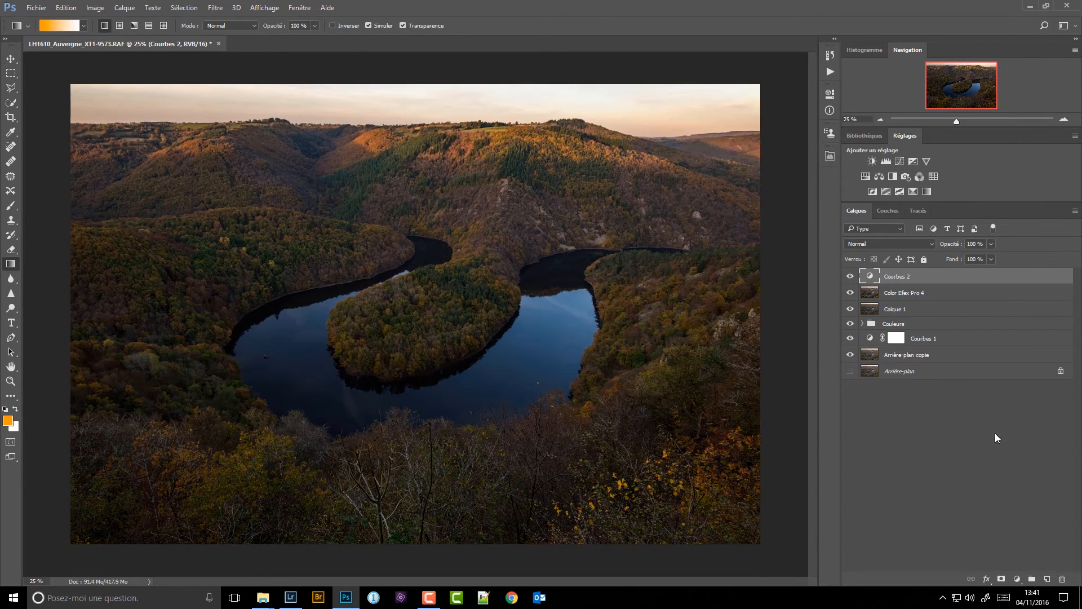
pyautogui.click(1001, 579)
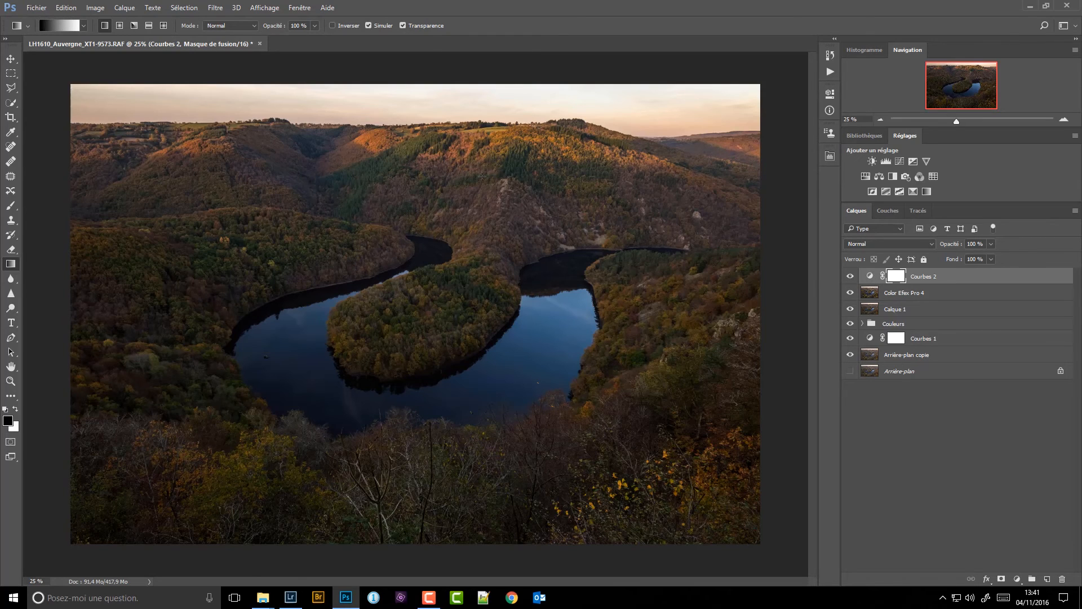
# - Apply the merged image's RVB channel to the Courbes 2 mask using the Produit operation at 100% opacity
pyautogui.click(96, 9)
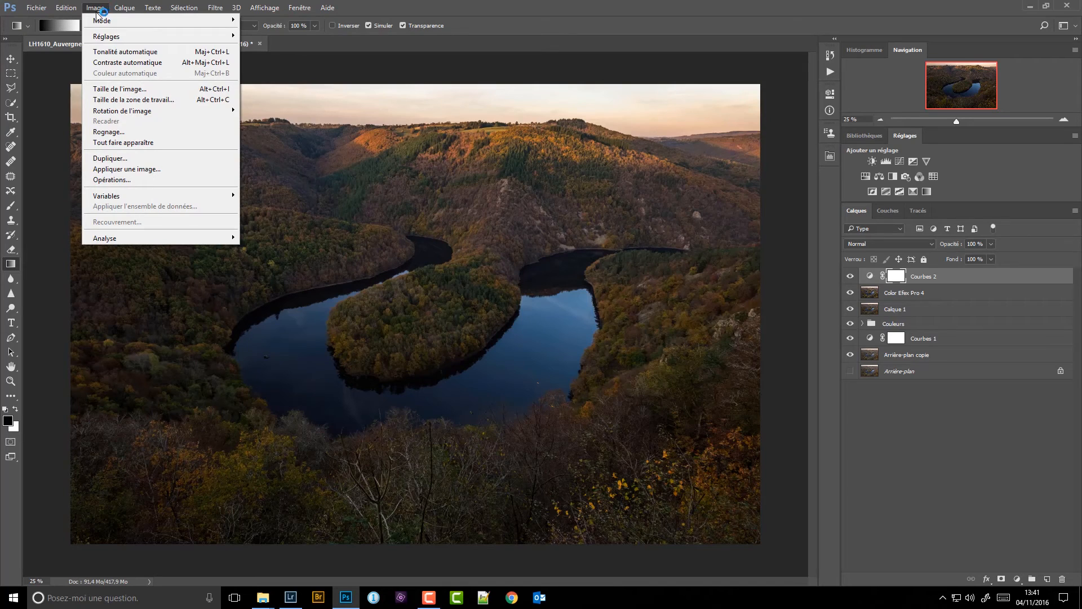
pyautogui.click(151, 170)
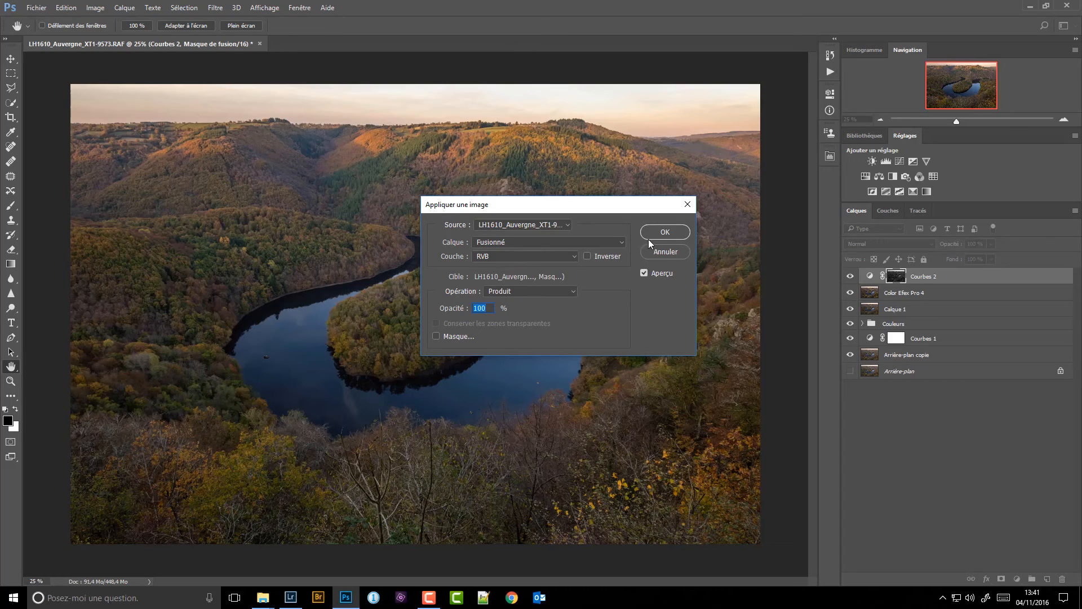
pyautogui.click(665, 232)
pyautogui.press('g')
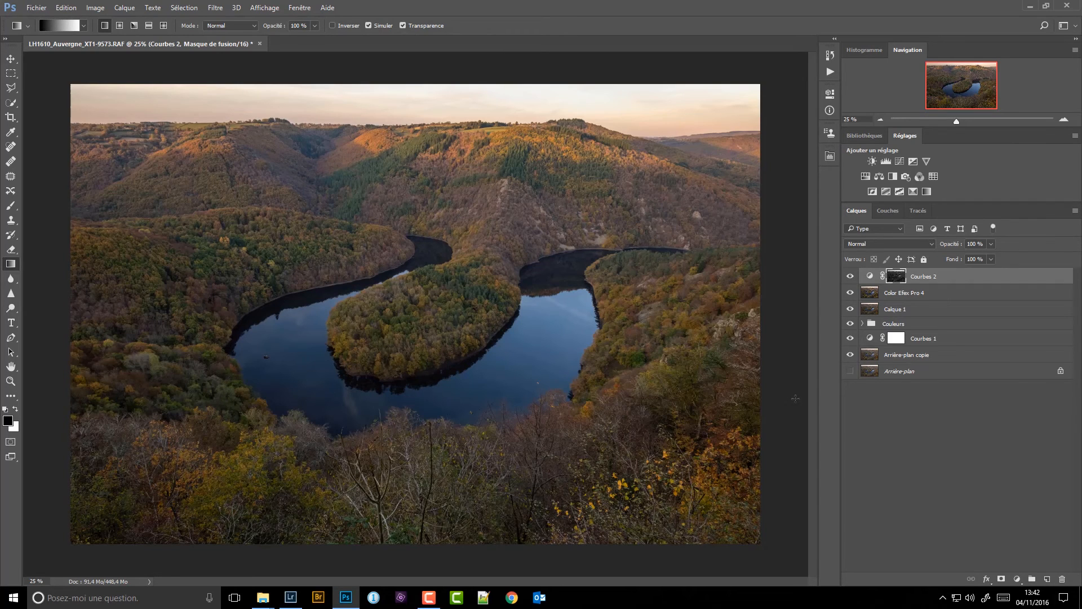
# - Compare the image with Courbes 2 hidden and shown, and stamp all visible layers into a new layer above it
pyautogui.click(850, 309)
pyautogui.click(851, 275)
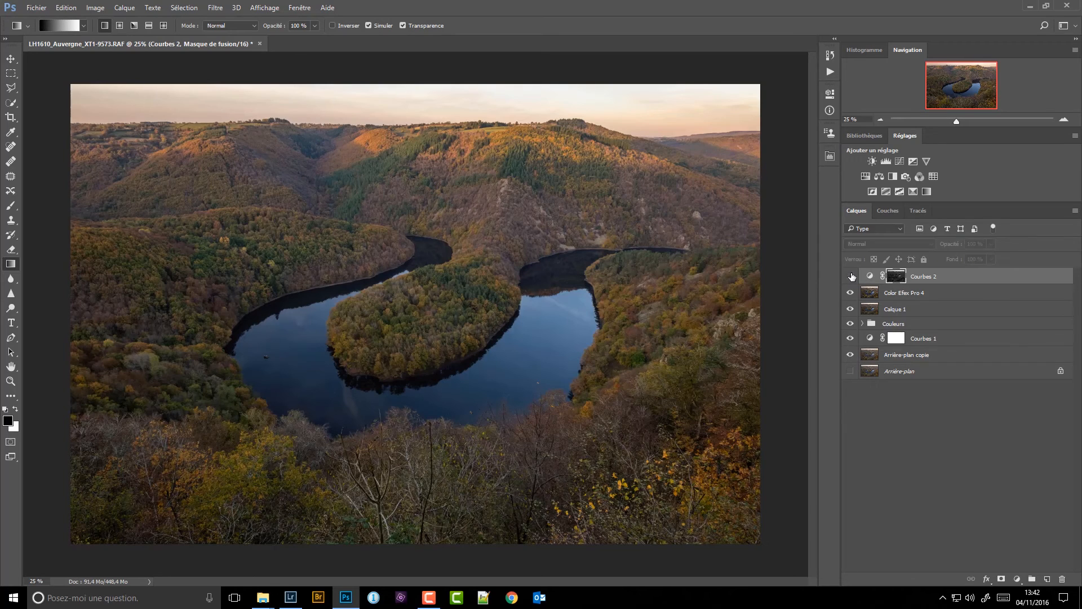
pyautogui.click(851, 276)
pyautogui.click(851, 275)
pyautogui.click(850, 275)
pyautogui.click(850, 276)
pyautogui.click(851, 276)
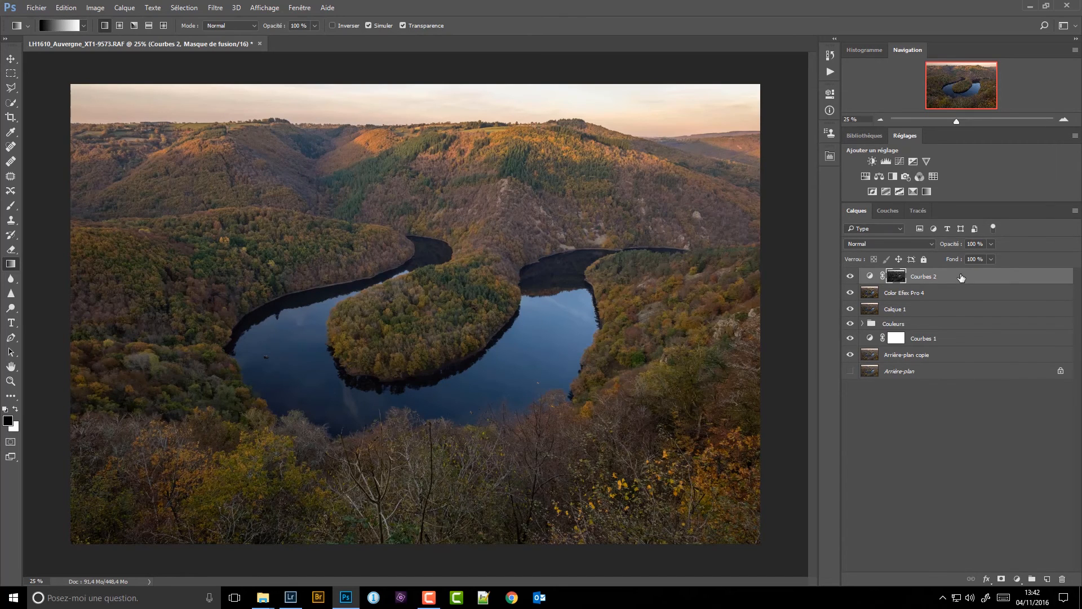
pyautogui.click(962, 277)
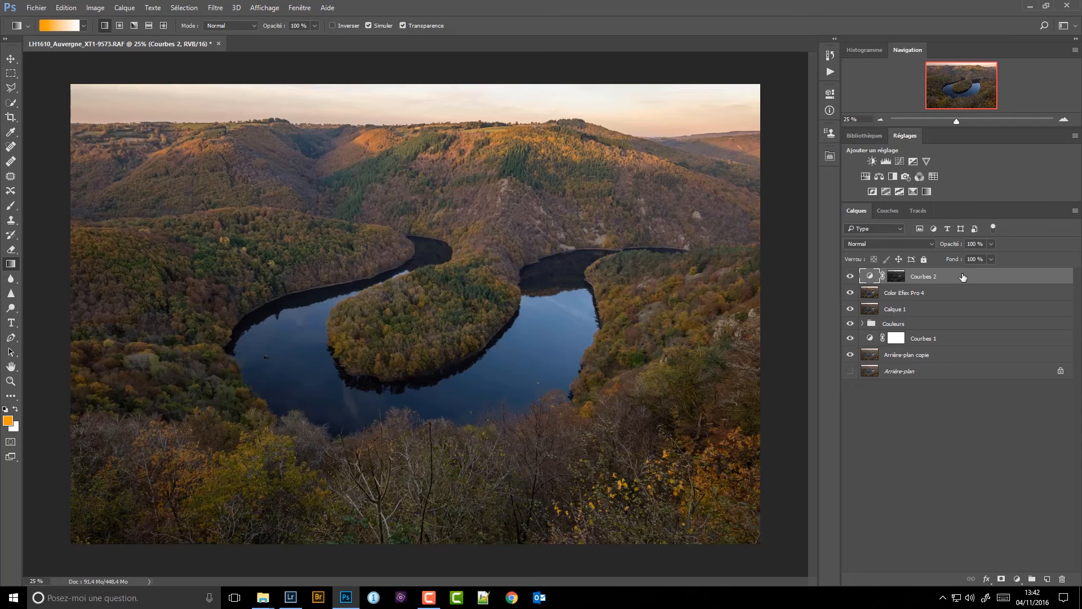
pyautogui.hotkey('ctrl', 'shift', 'alt', 'e')
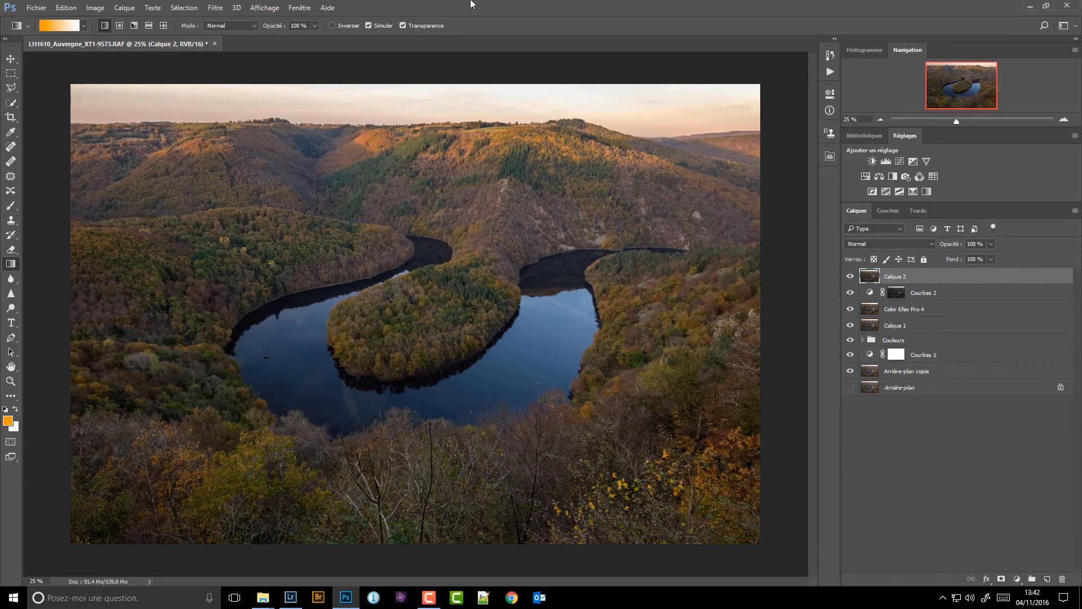
# - Apply the Passe-haut (High Pass) filter to Calque 2 with a radius of 3,0 pixels
pyautogui.click(215, 8)
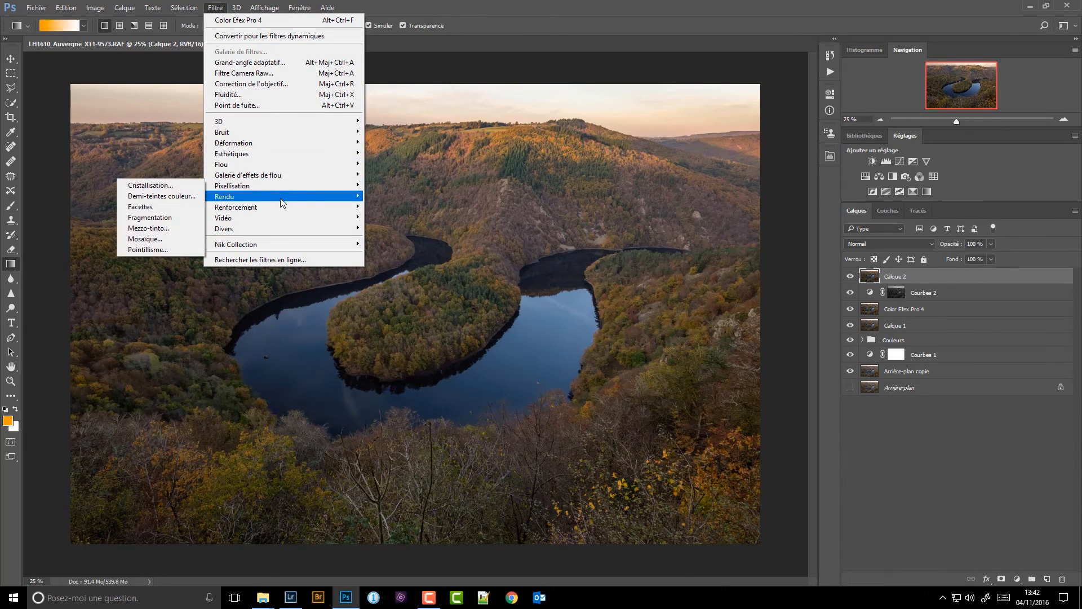
pyautogui.moveTo(281, 232)
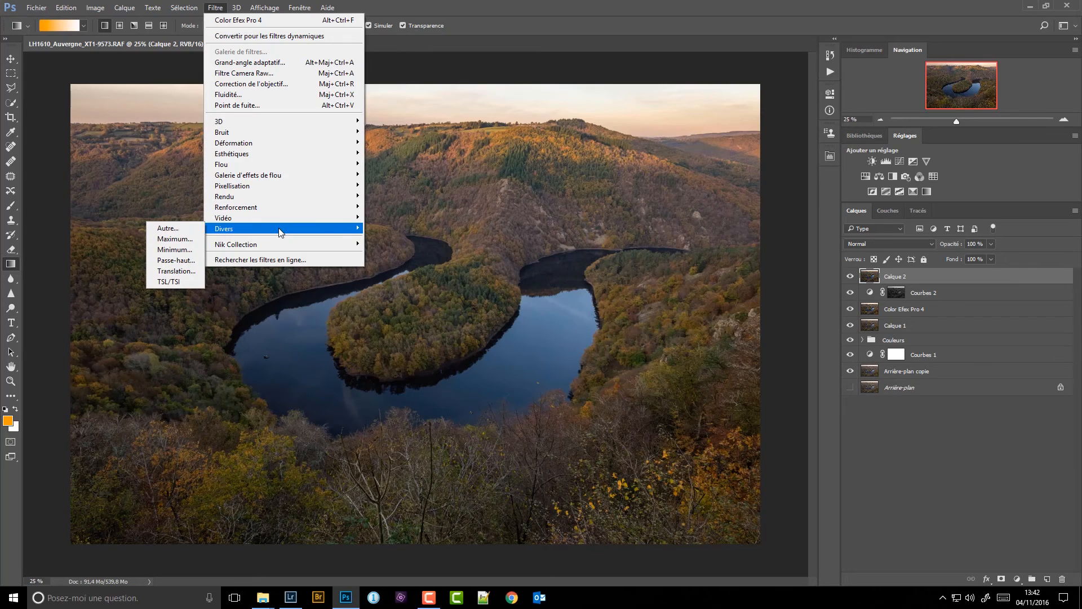
pyautogui.click(175, 260)
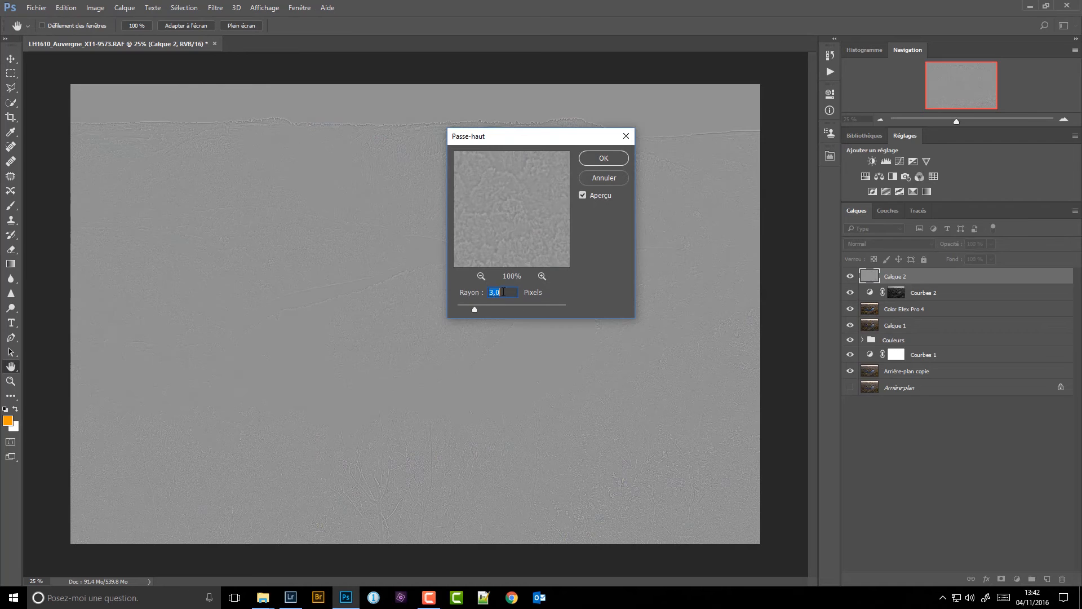
pyautogui.moveTo(526, 145); pyautogui.dragTo(208, 186)
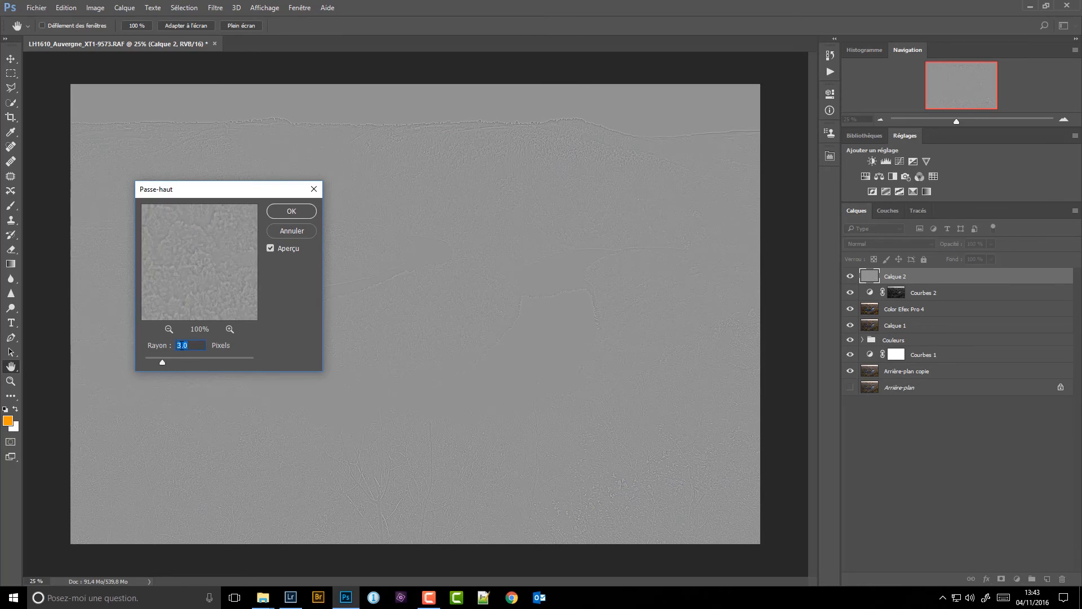
pyautogui.click(292, 210)
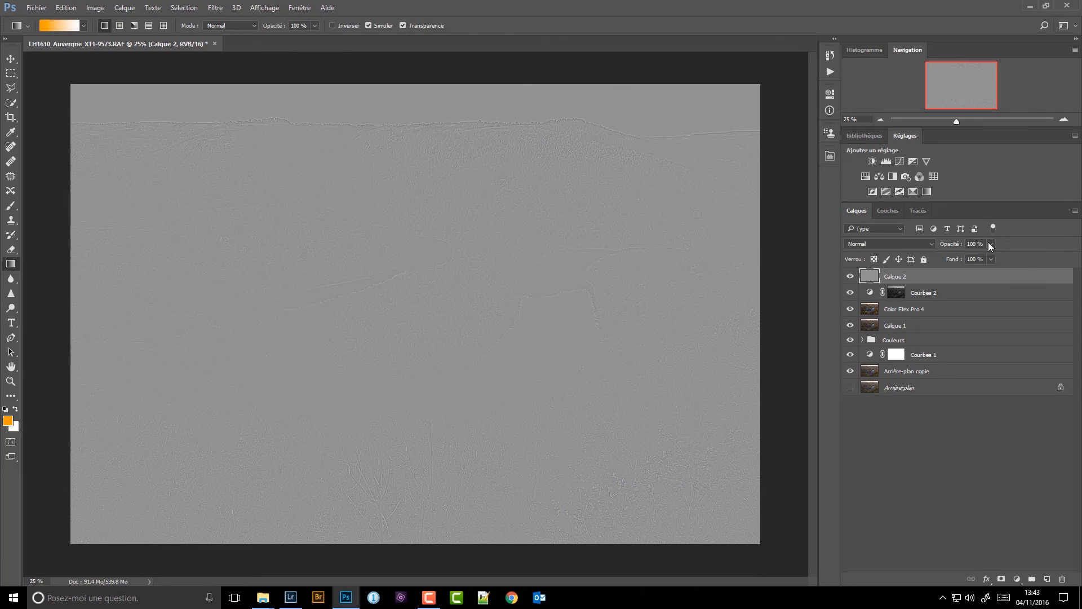
# - Try the Incrustation blend mode on the high-pass layer Calque 2, and settle on Lumière tamisée
pyautogui.click(850, 277)
pyautogui.click(850, 277)
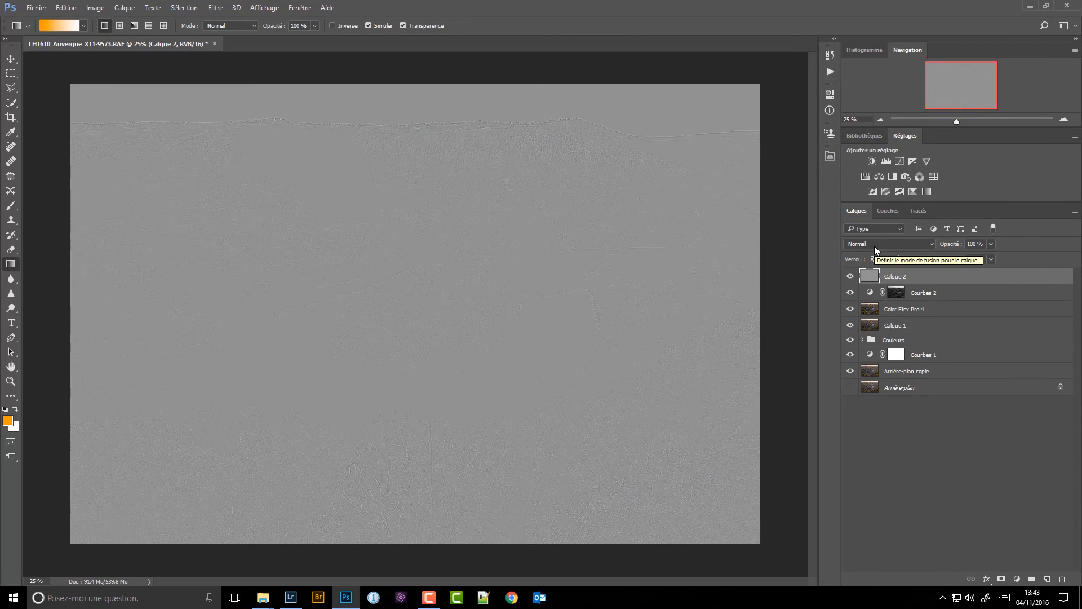
pyautogui.click(875, 247)
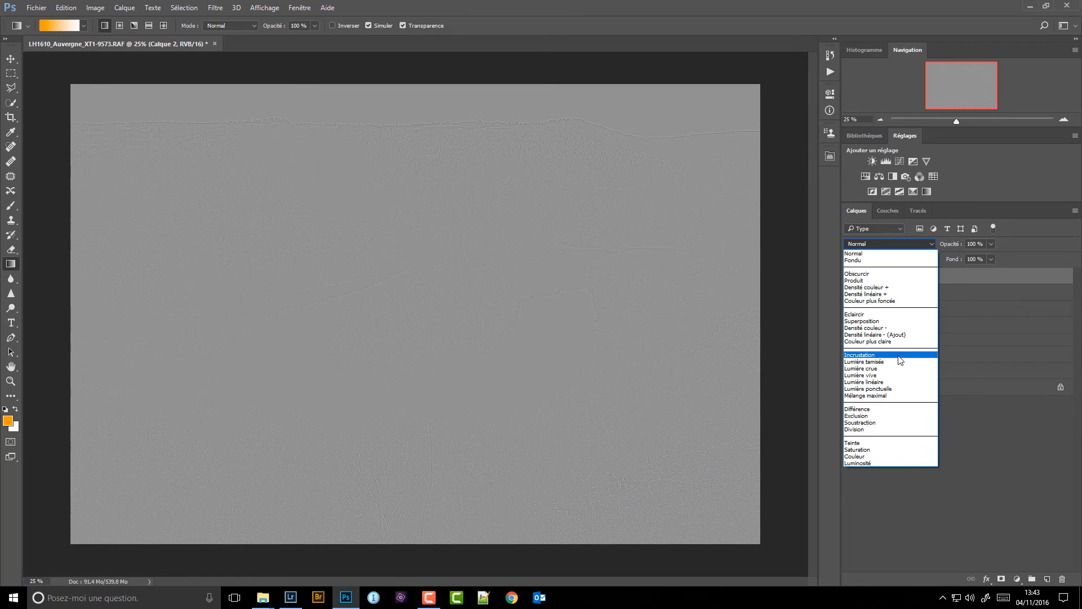
pyautogui.click(899, 356)
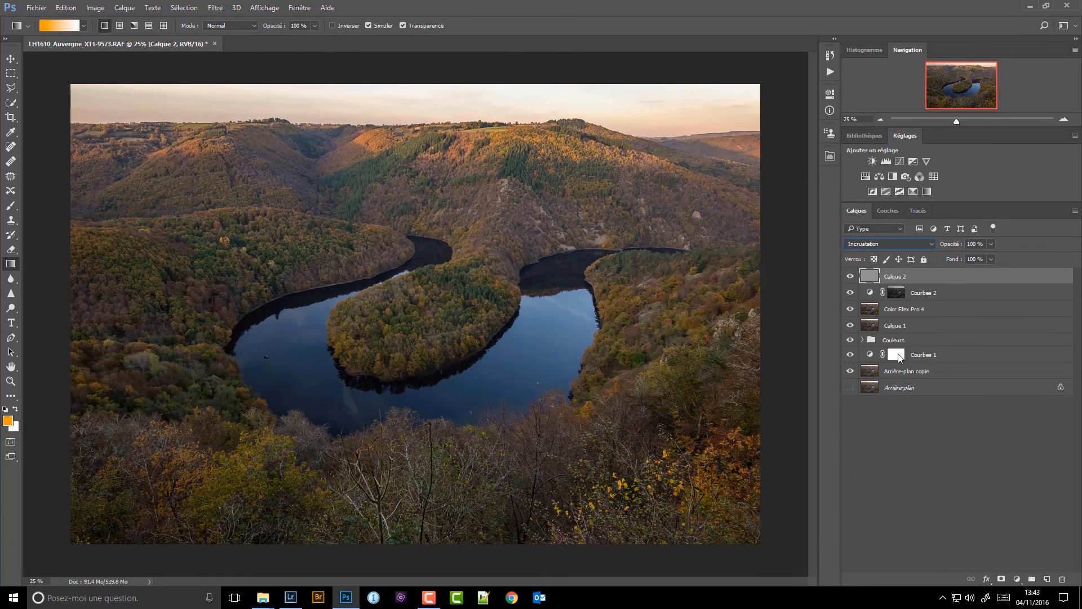
pyautogui.click(888, 248)
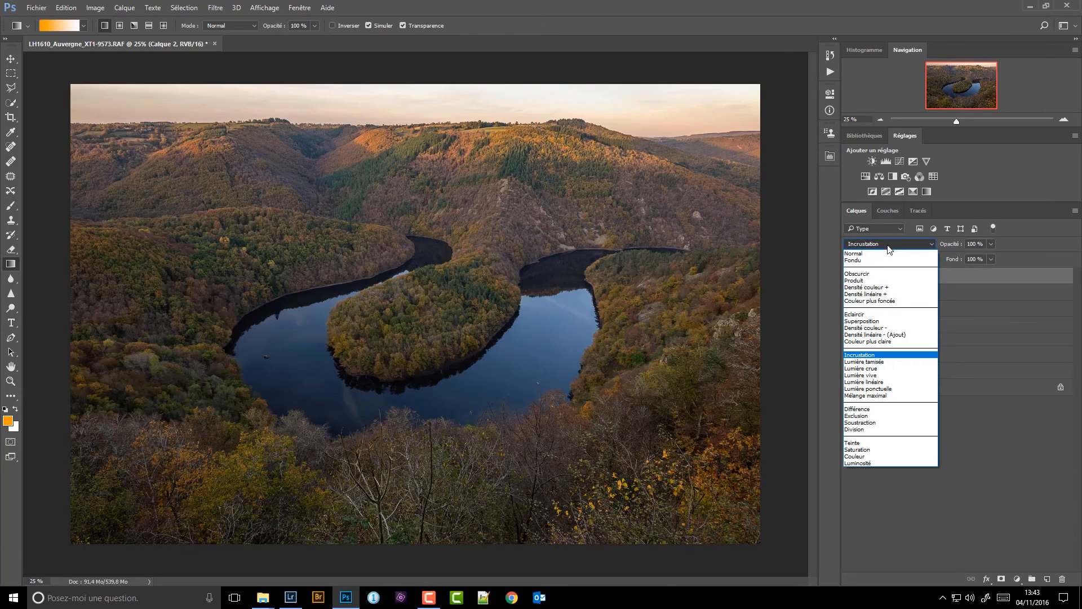
pyautogui.click(879, 362)
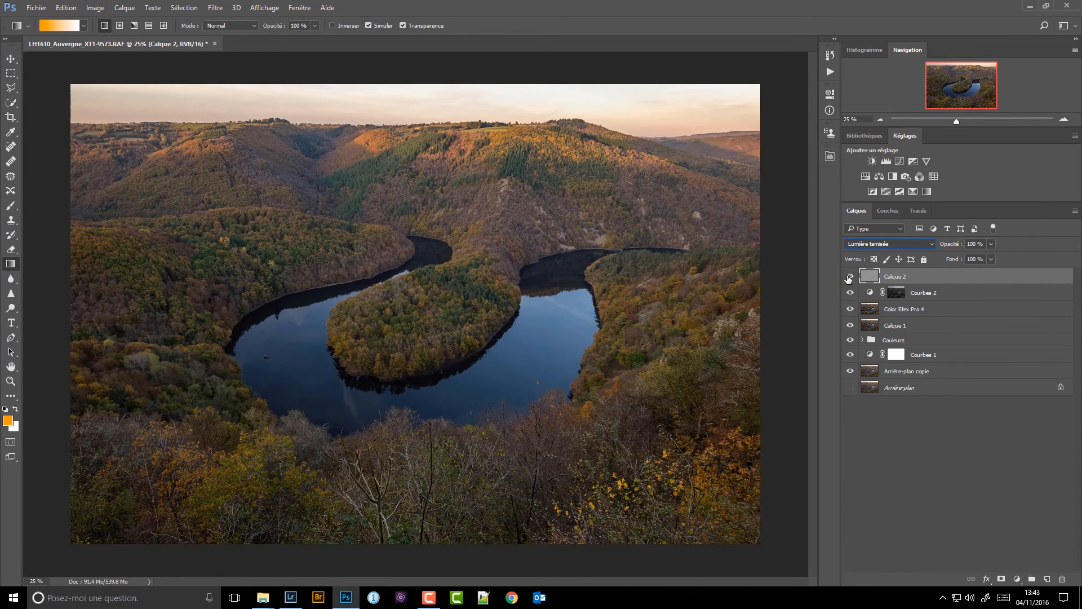
# - Compare the forested river island at 100% with the sharpening layer Calque 2 hidden and shown
pyautogui.click(1063, 120)
pyautogui.click(1063, 119)
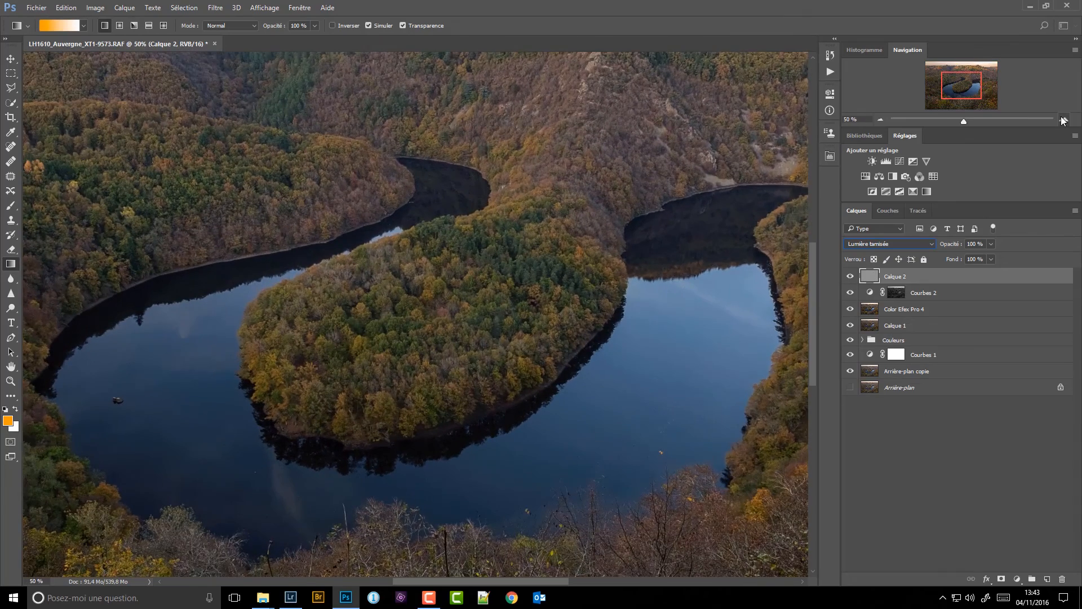
pyautogui.click(1063, 119)
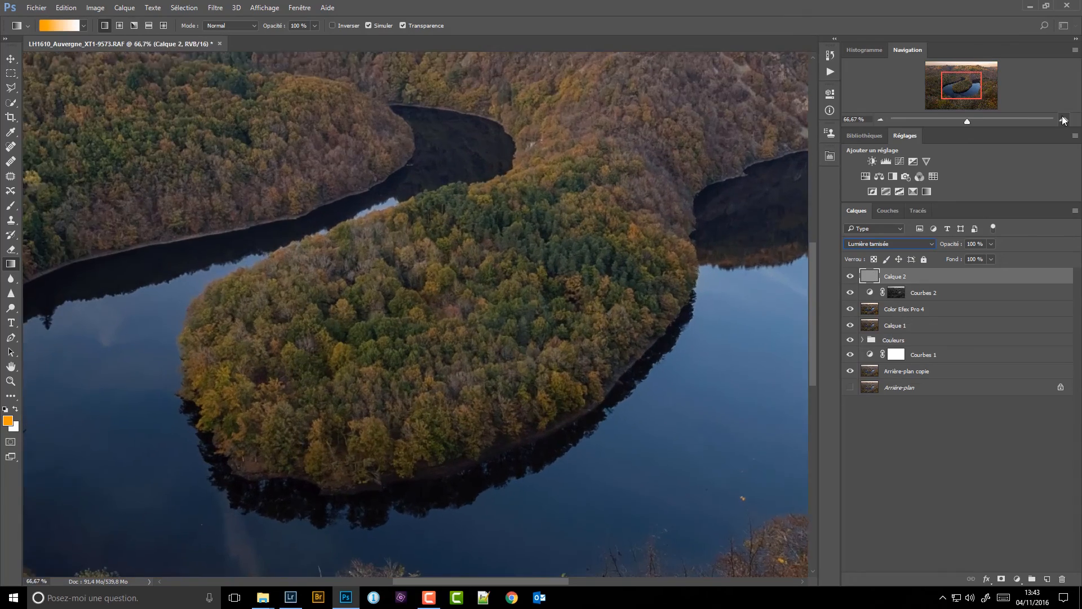
pyautogui.click(1064, 120)
pyautogui.click(851, 277)
pyautogui.click(850, 276)
pyautogui.click(851, 277)
pyautogui.click(850, 277)
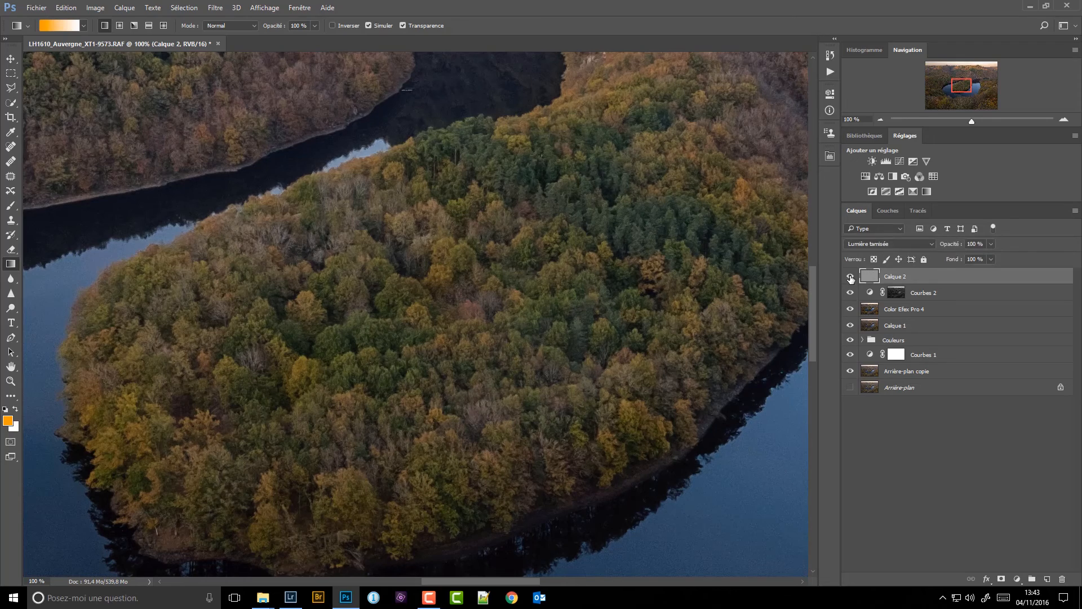
pyautogui.click(880, 119)
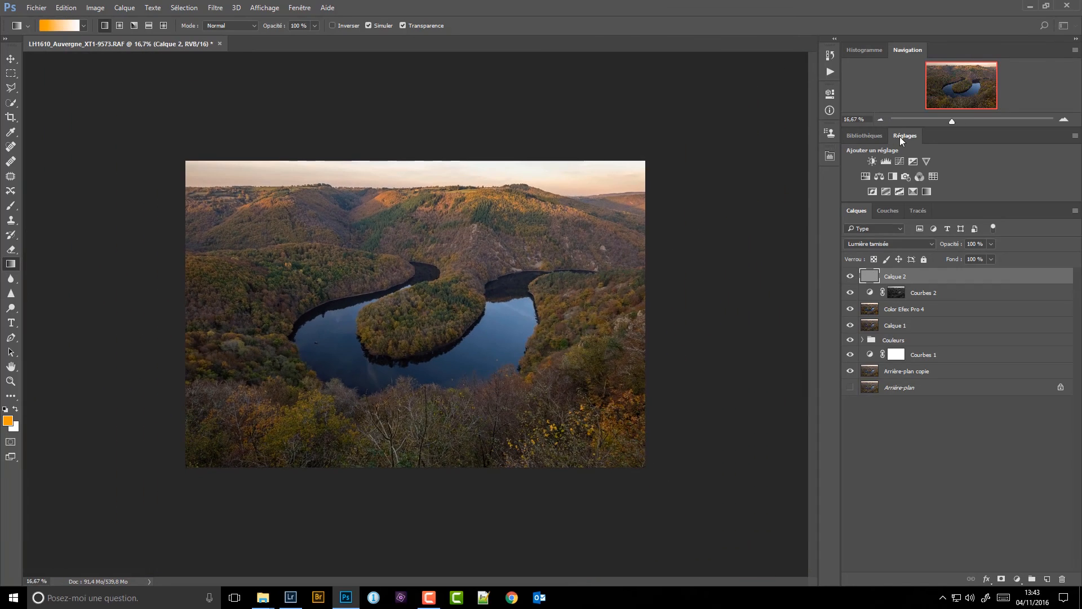
pyautogui.click(1064, 119)
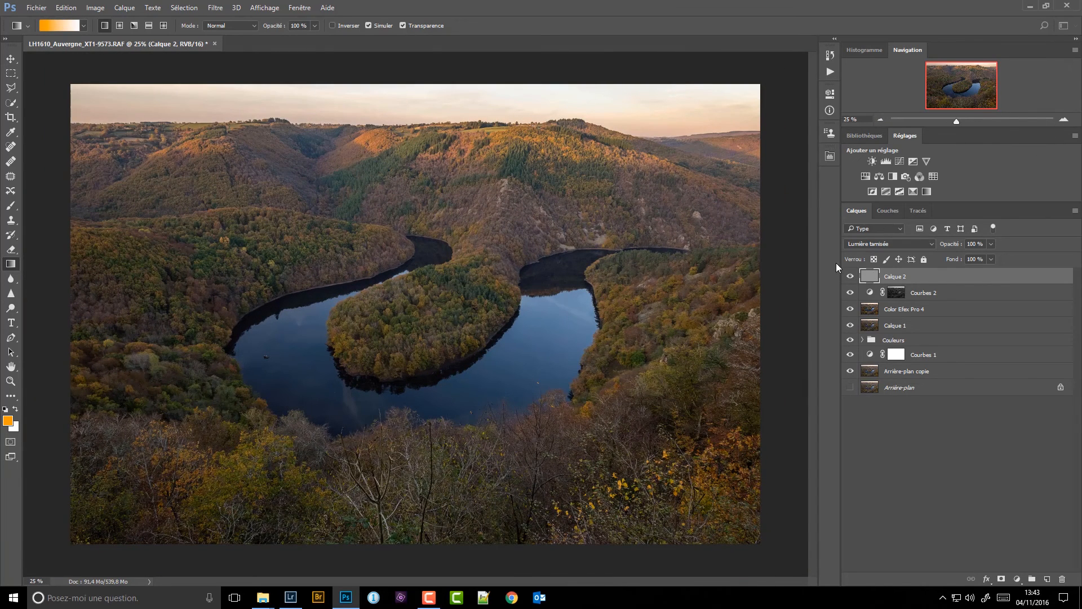
# - Add a Curves adjustment layer above Calque 2 and lower the curve to darken the whole image
pyautogui.click(899, 160)
pyautogui.moveTo(763, 184); pyautogui.dragTo(765, 188)
pyautogui.moveTo(764, 189); pyautogui.dragTo(765, 190)
pyautogui.click(797, 89)
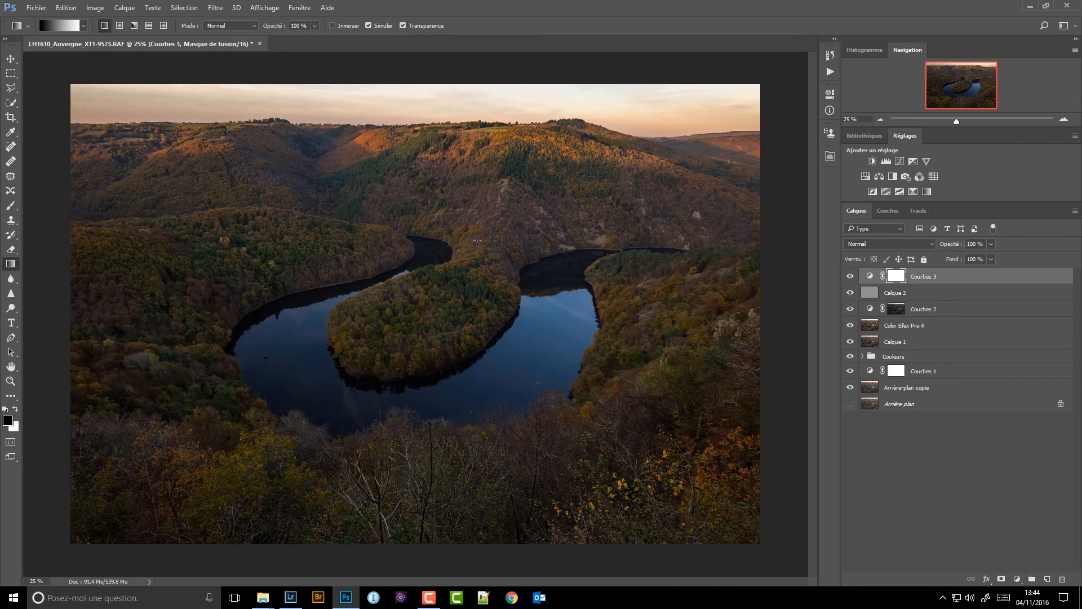
# - Paint black over the river bend on the Courbes 3 mask with a soft 1691 px brush at 10% flow
pyautogui.click(11, 206)
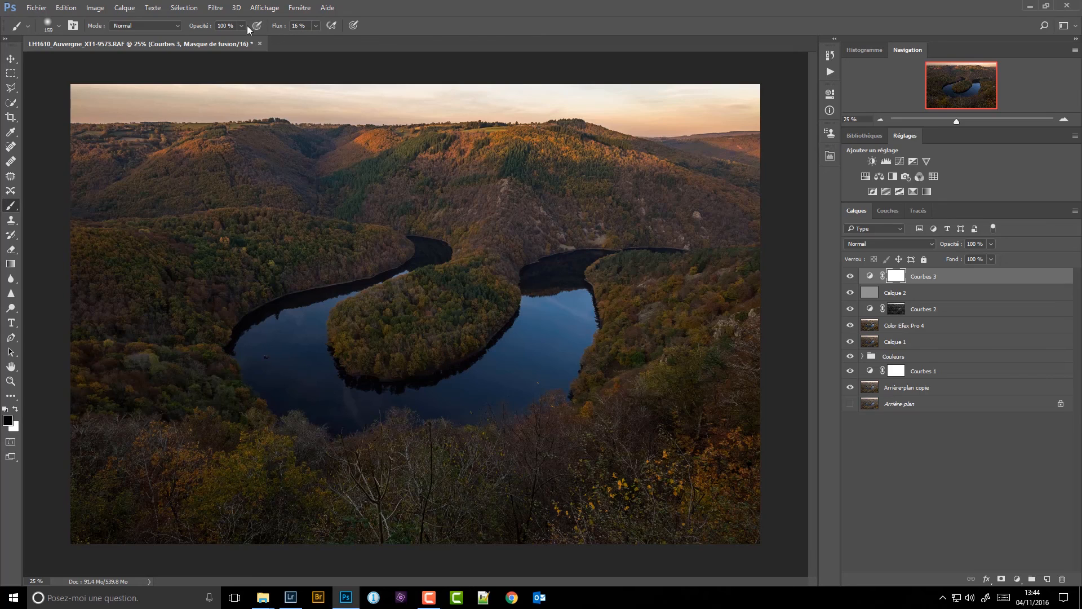
pyautogui.click(56, 26)
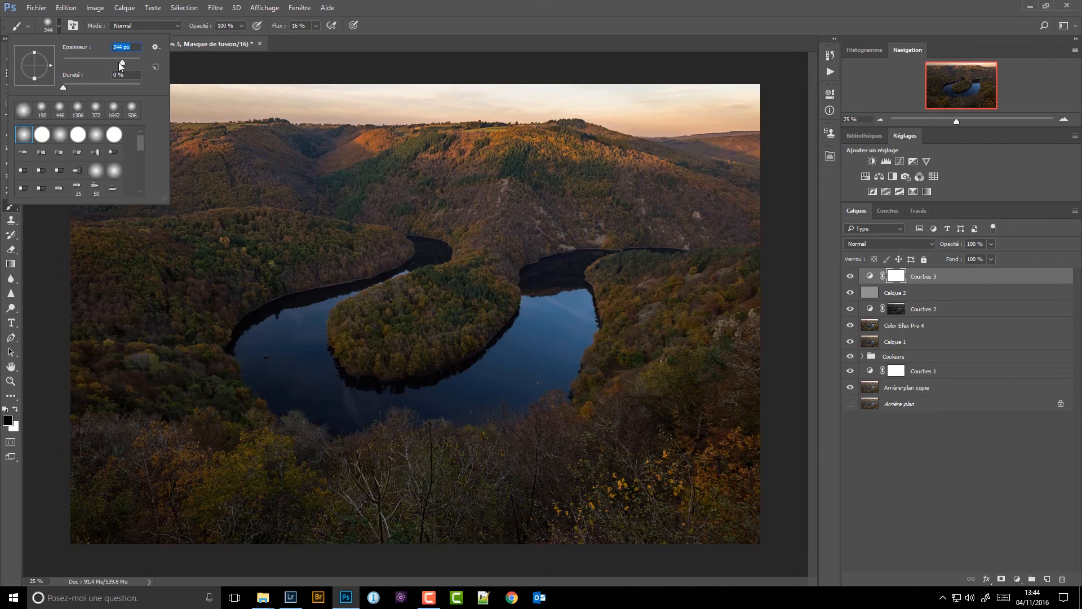
pyautogui.moveTo(124, 62); pyautogui.dragTo(130, 63)
pyautogui.moveTo(133, 62); pyautogui.dragTo(134, 62)
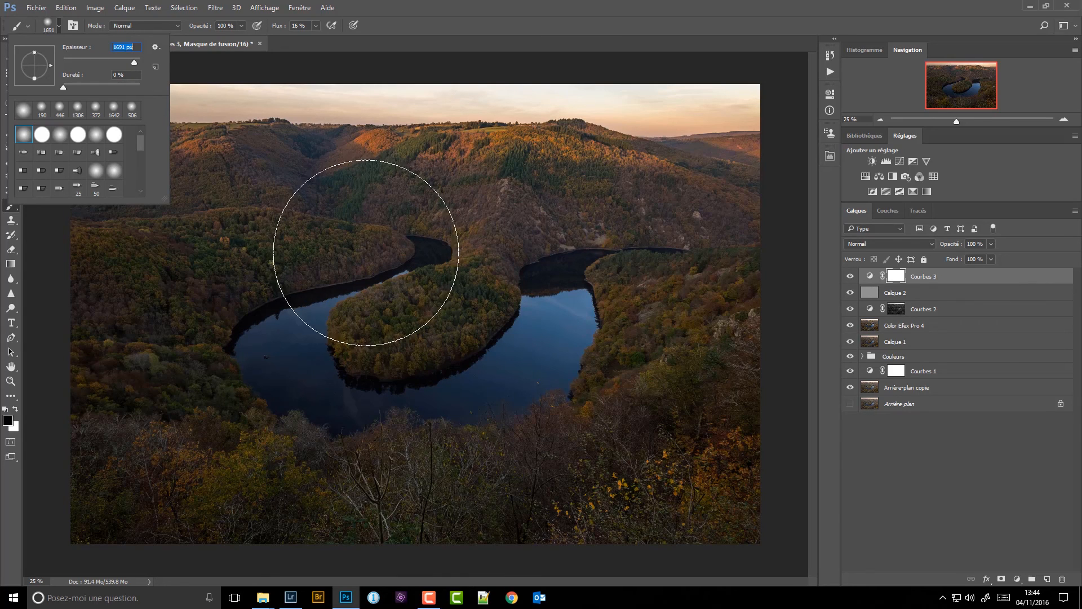
pyautogui.moveTo(282, 29); pyautogui.dragTo(278, 31)
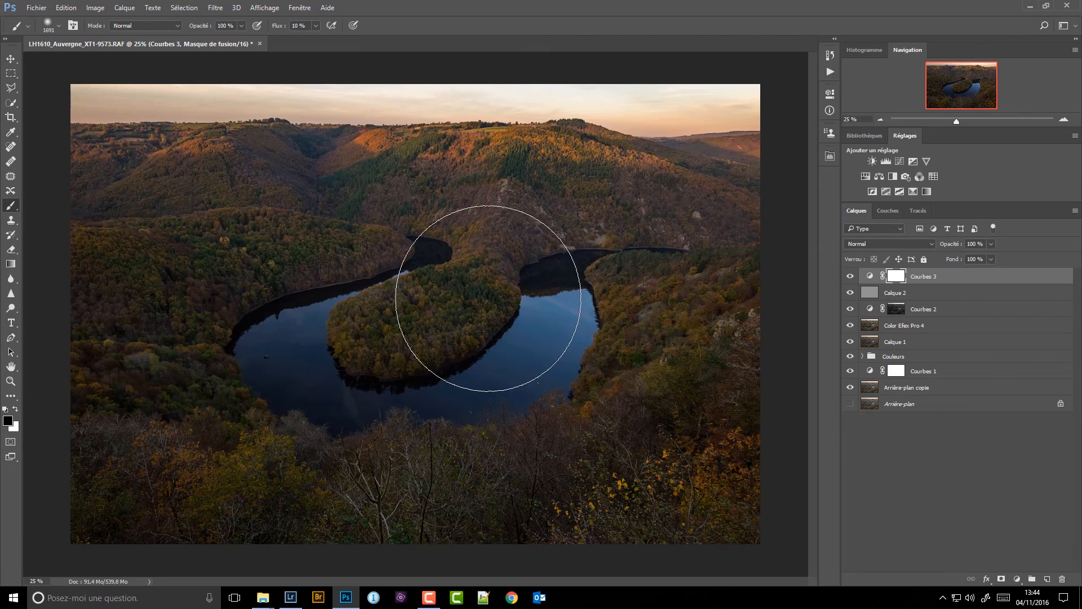
pyautogui.moveTo(467, 275)
pyautogui.mouseDown()
pyautogui.moveTo(294, 344)
pyautogui.moveTo(585, 360)
pyautogui.moveTo(216, 364)
pyautogui.moveTo(369, 299)
pyautogui.mouseUp()
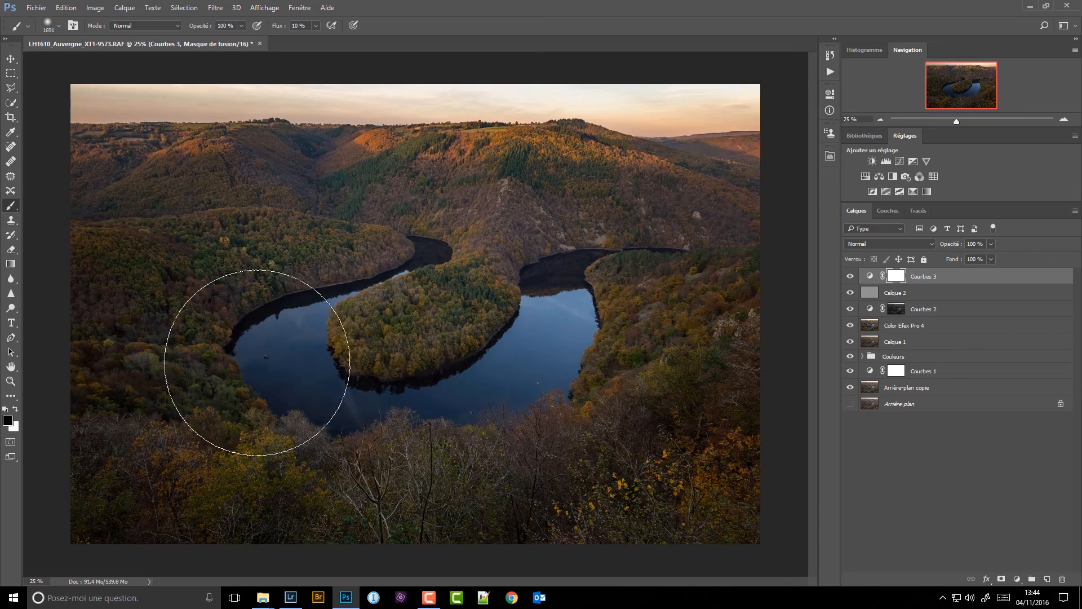
pyautogui.moveTo(217, 345)
pyautogui.mouseDown()
pyautogui.moveTo(193, 348)
pyautogui.moveTo(361, 326)
pyautogui.mouseUp()
# - Compare the image with the vignette layer Courbes 3 hidden and shown
pyautogui.click(851, 275)
pyautogui.click(851, 275)
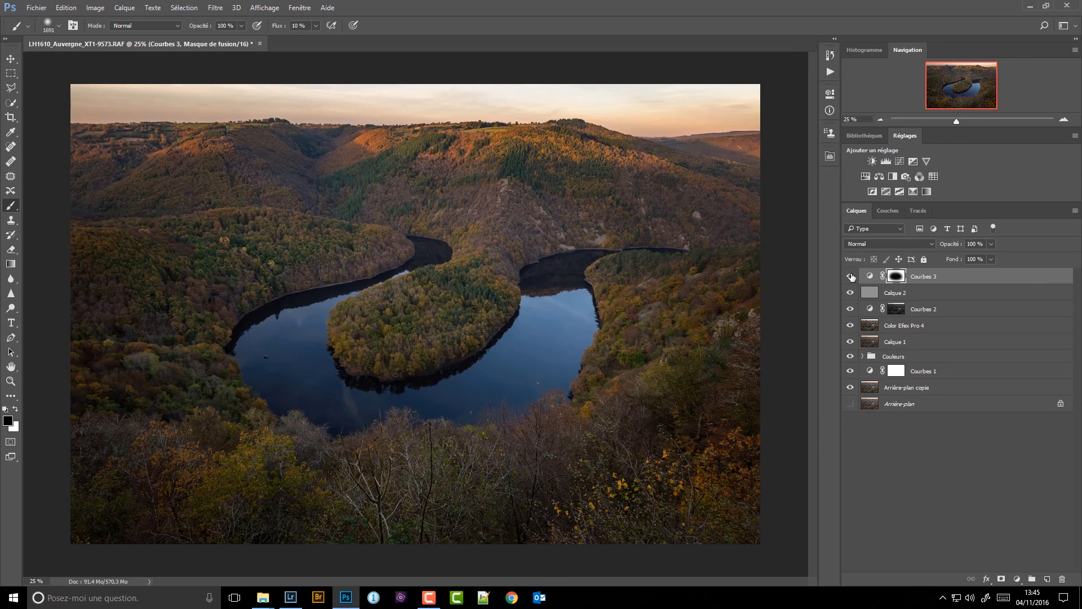
pyautogui.click(850, 276)
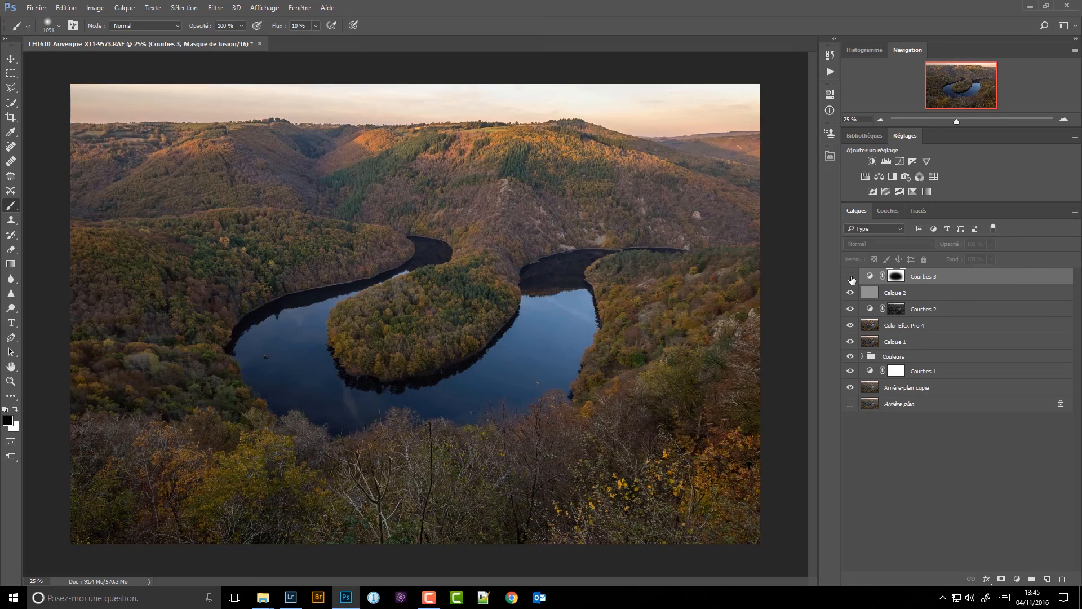
pyautogui.click(851, 277)
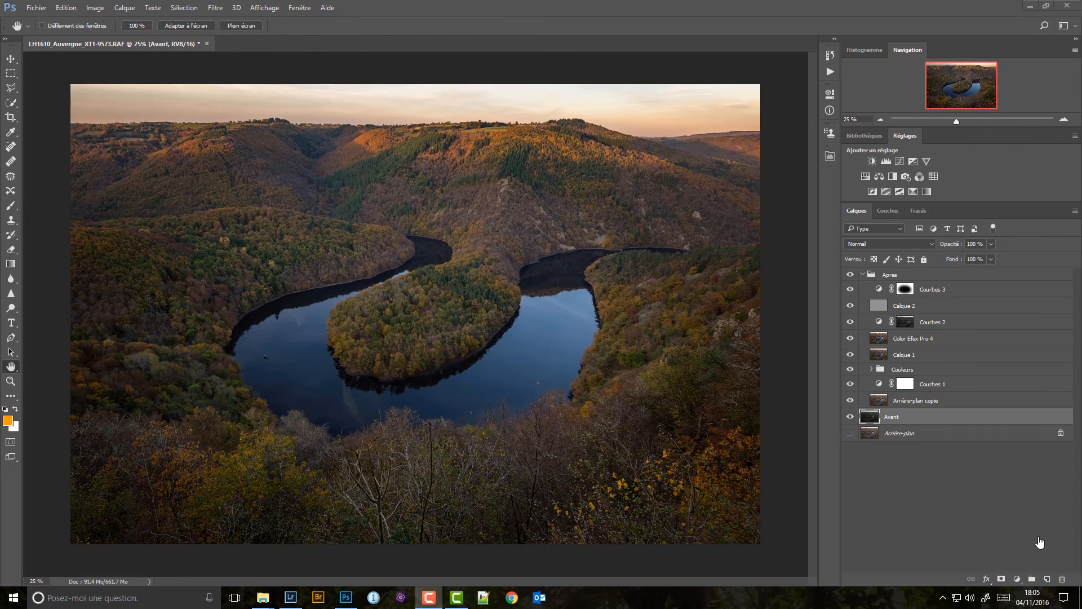